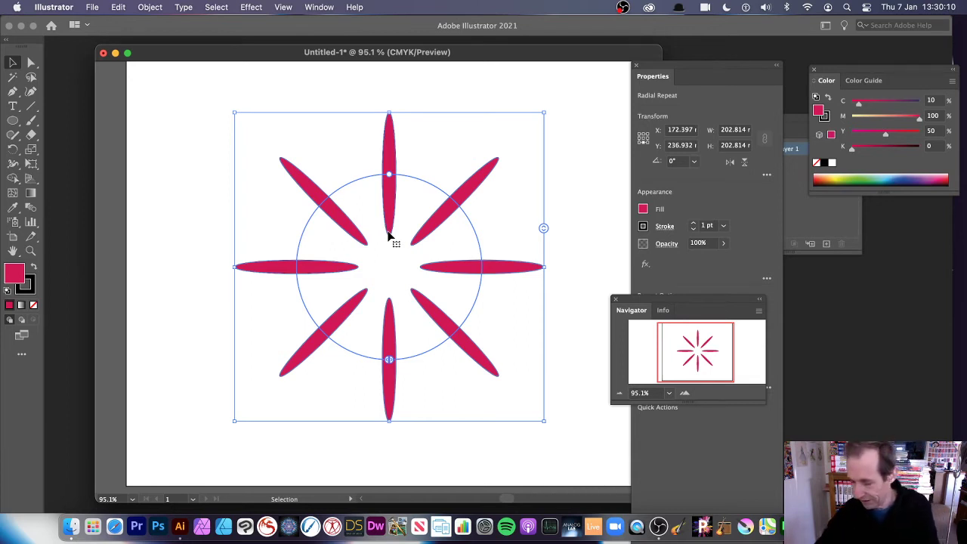
# - Delete the eight-petal pink radial-repeat demo flower from the artboard
pyautogui.press('Delete')
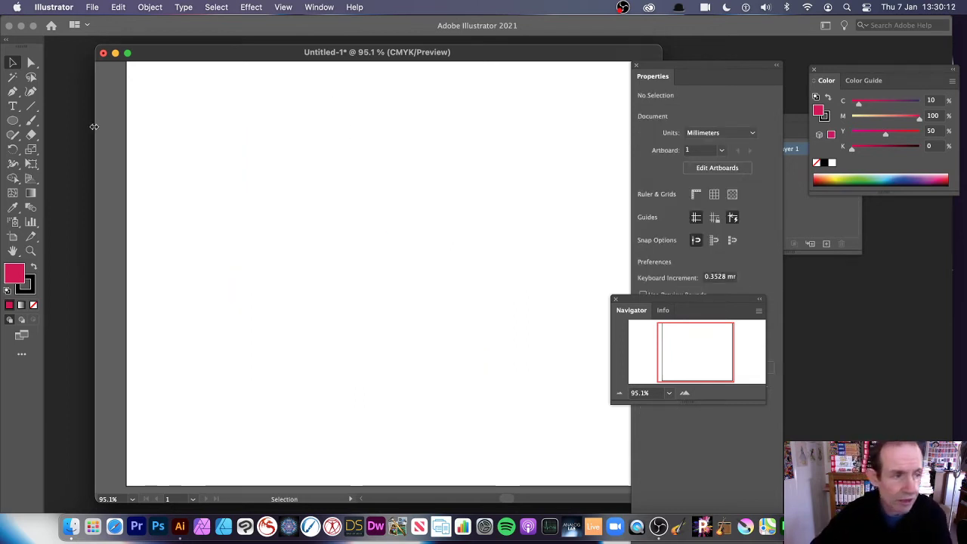
# - Draw a tall narrow petal ellipse, about 18.63 mm wide by 131.994 mm high
pyautogui.click(12, 121)
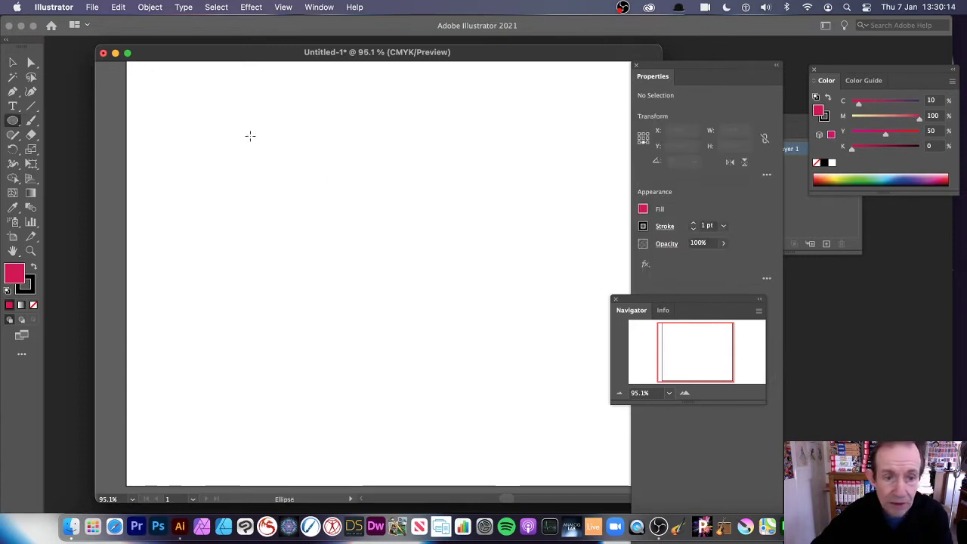
pyautogui.moveTo(375, 121); pyautogui.dragTo(405, 324)
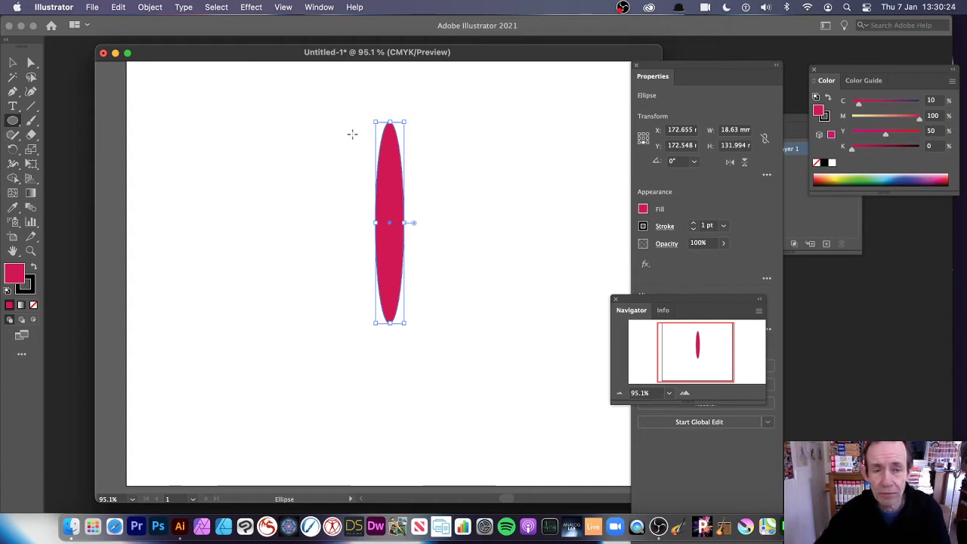
pyautogui.click(150, 8)
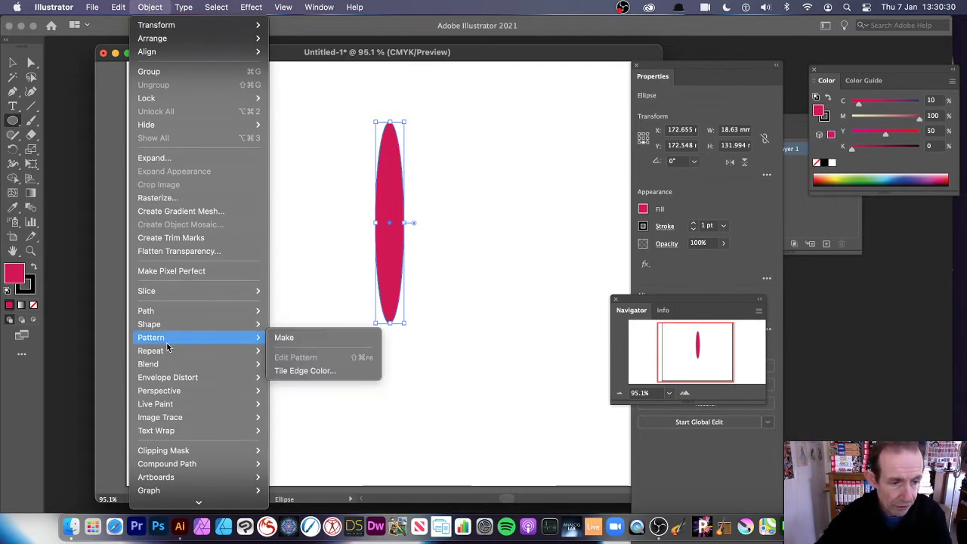
# - Apply an eight-petal Radial repeat, scale it to 218.075 mm square and centre it on the artboard
pyautogui.moveTo(170, 350)
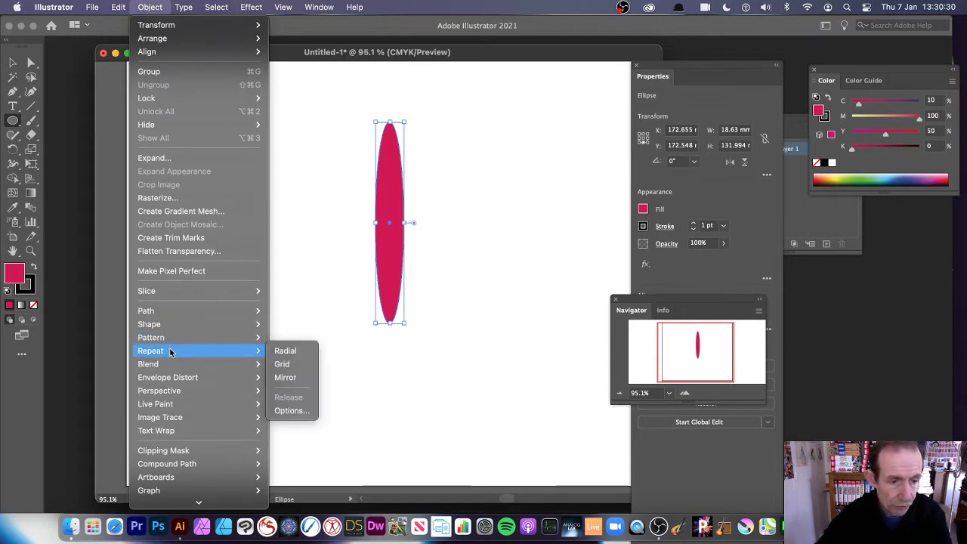
pyautogui.click(285, 351)
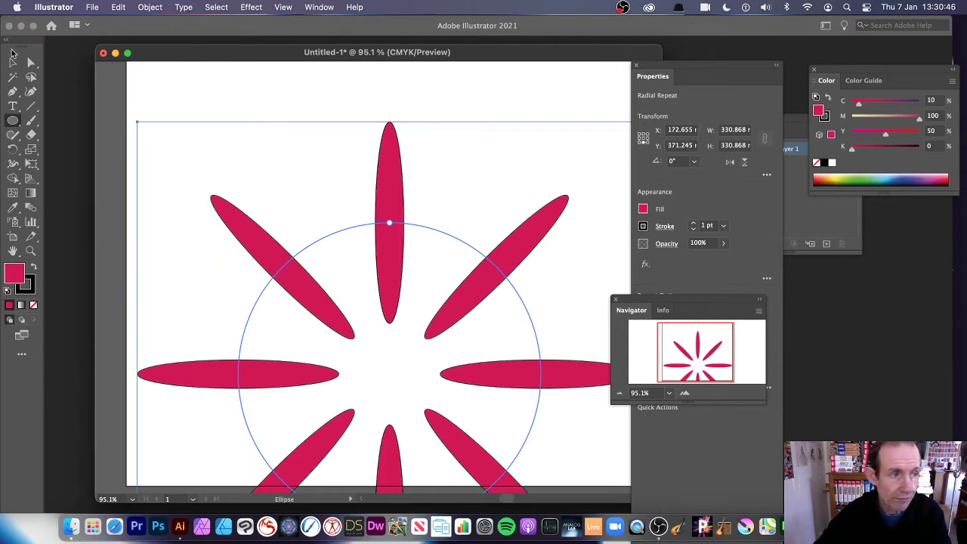
pyautogui.press('v')
pyautogui.moveTo(136, 123); pyautogui.dragTo(309, 293)
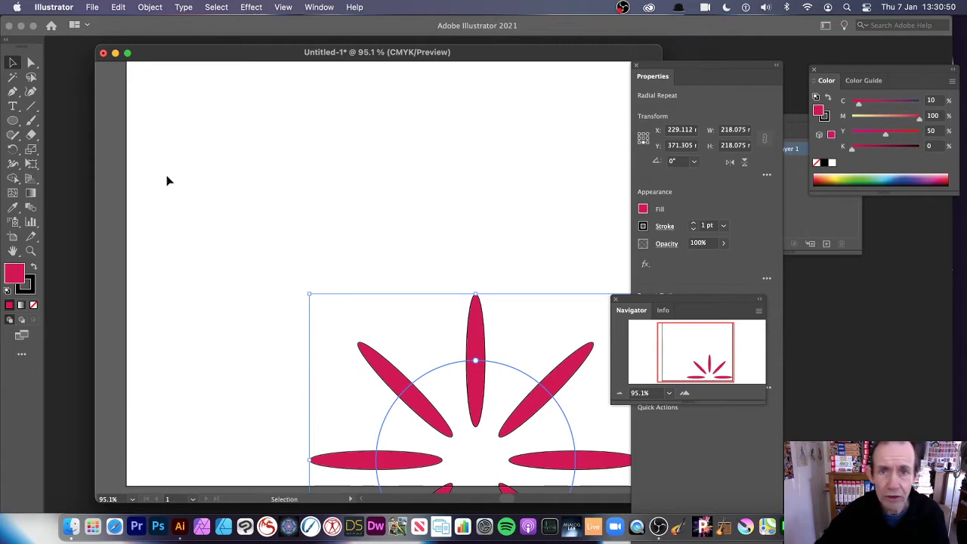
pyautogui.moveTo(498, 341); pyautogui.dragTo(406, 146)
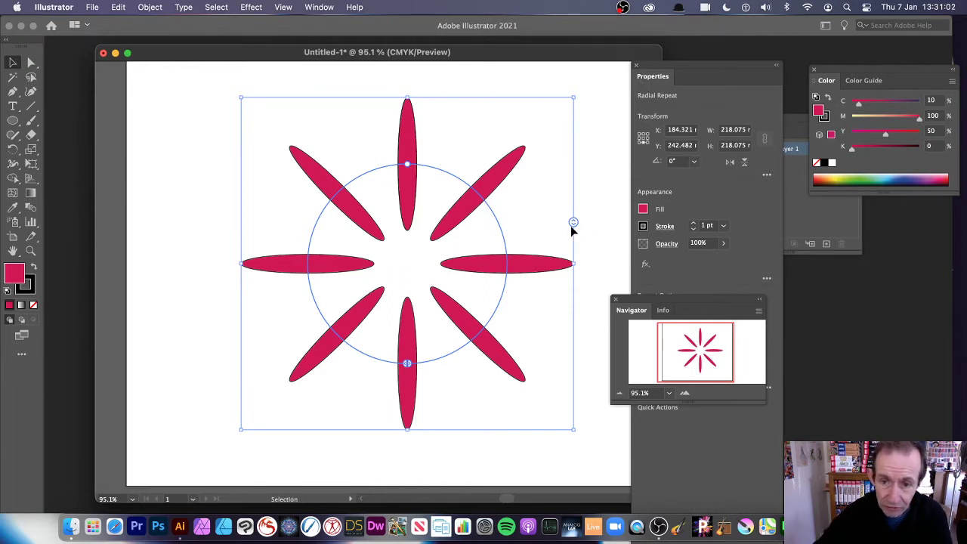
# - Show the Properties panel with the repeat's 8 instances and 65.3863 radius
pyautogui.click(660, 69)
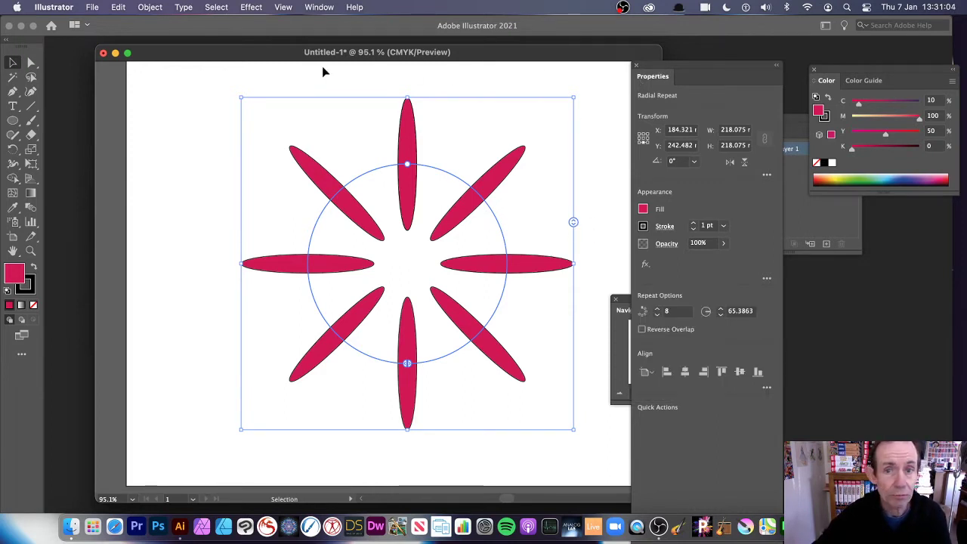
pyautogui.click(312, 8)
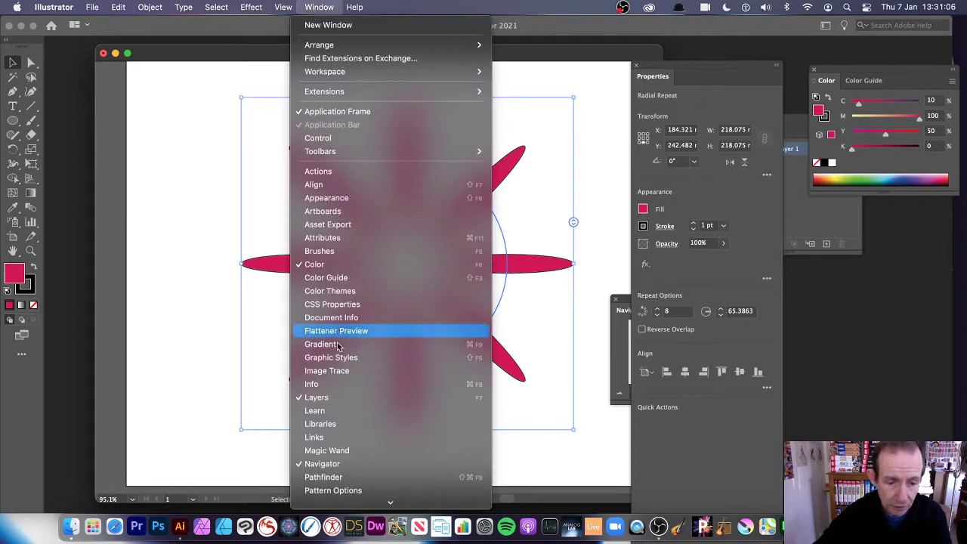
pyautogui.scroll(-5, 355, 423)
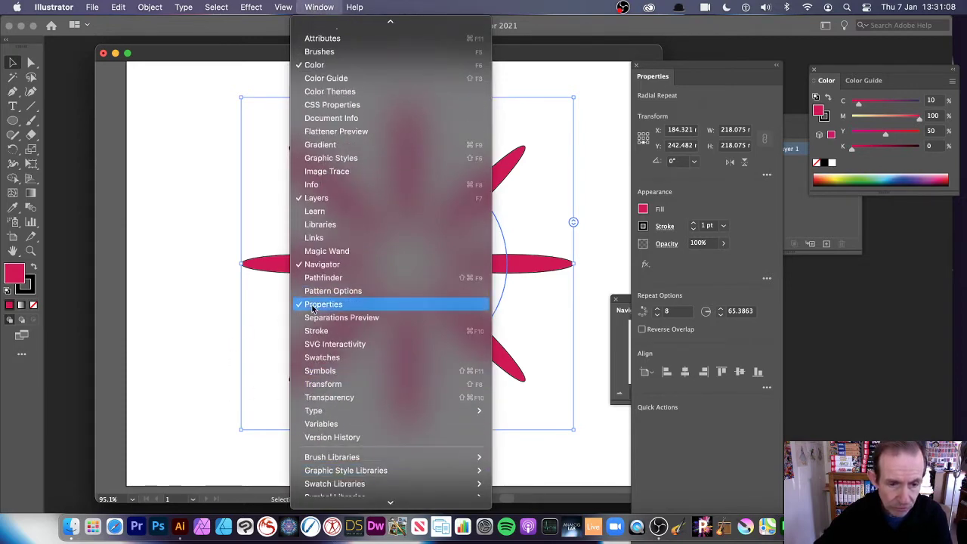
pyautogui.click(589, 63)
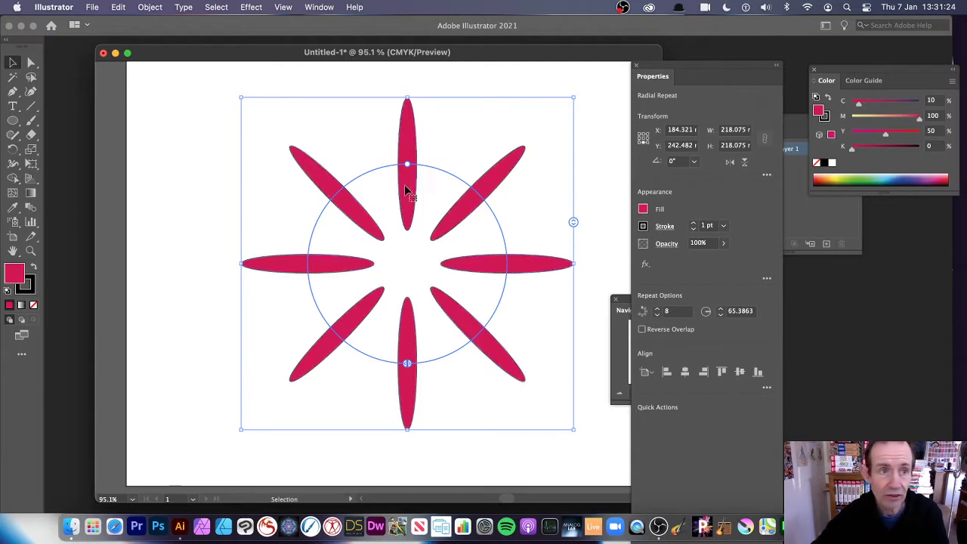
# - Drag the instance-count handle until the radial repeat shows 21 petals
pyautogui.click(150, 7)
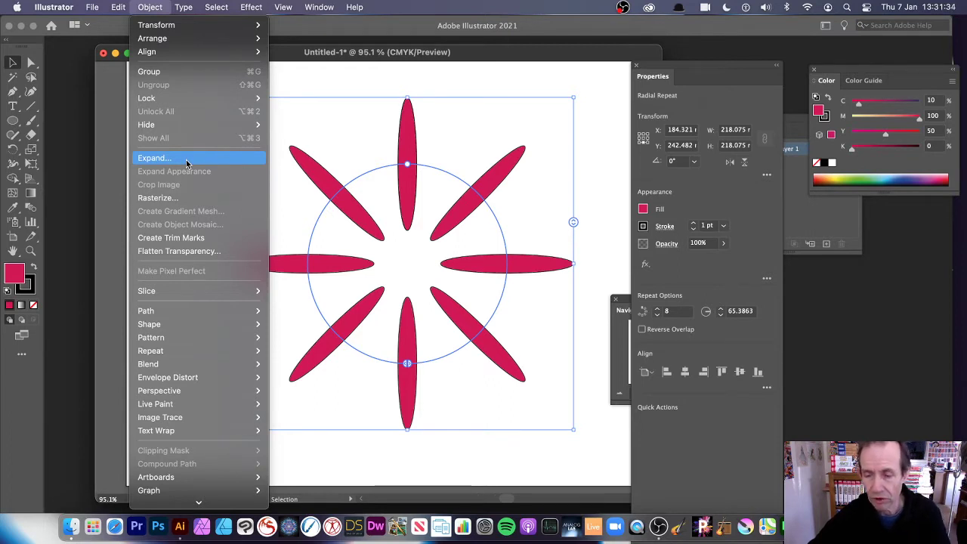
pyautogui.click(578, 223)
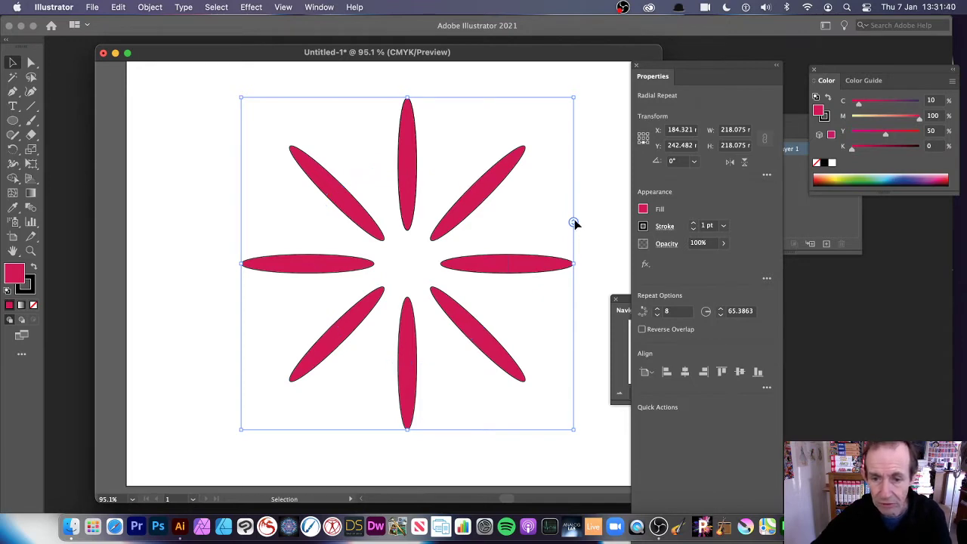
pyautogui.moveTo(574, 223)
pyautogui.mouseDown()
pyautogui.moveTo(575, 151)
pyautogui.moveTo(573, 222)
pyautogui.mouseUp()
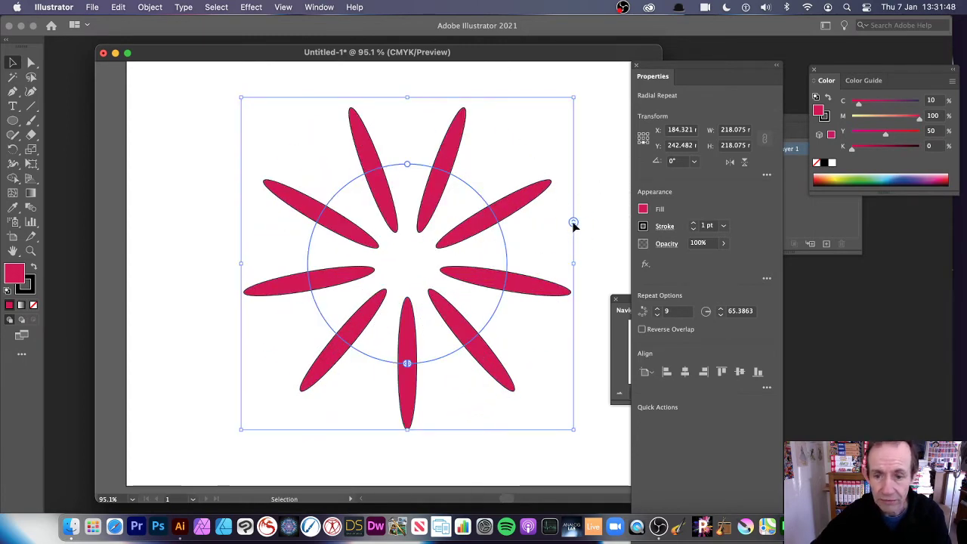
pyautogui.moveTo(574, 222); pyautogui.dragTo(578, 239)
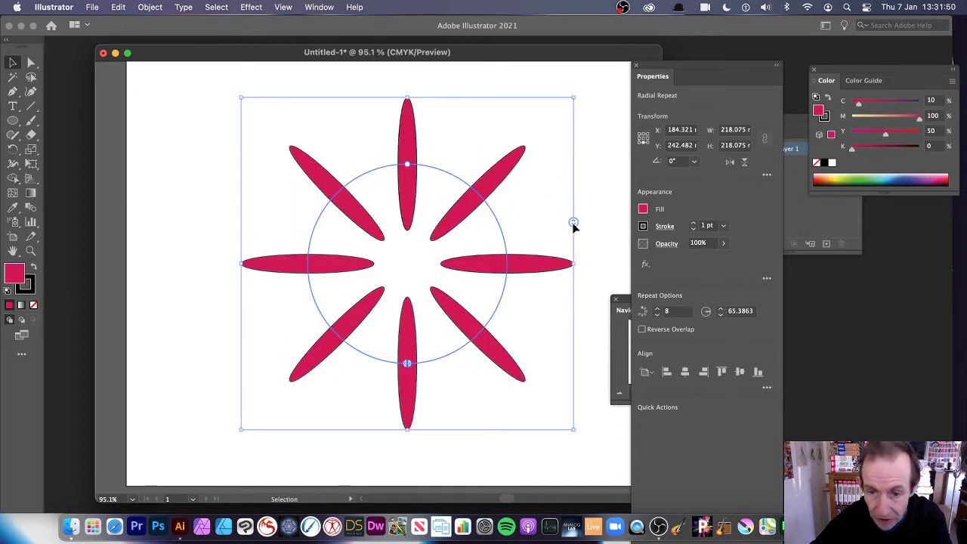
pyautogui.moveTo(574, 224); pyautogui.dragTo(579, 140)
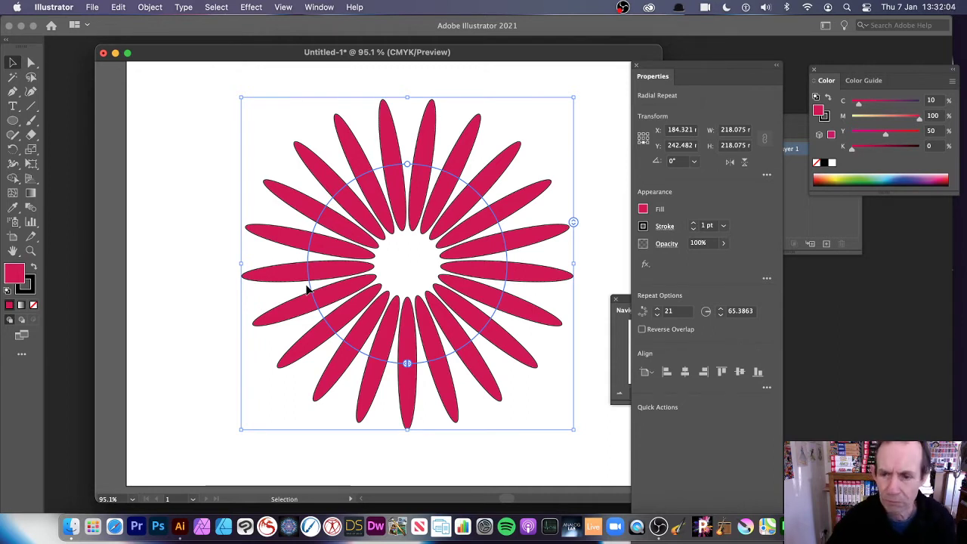
# - Widen the repeat radius to 75.0981 and reduce the ring to 14 petals
pyautogui.click(721, 309)
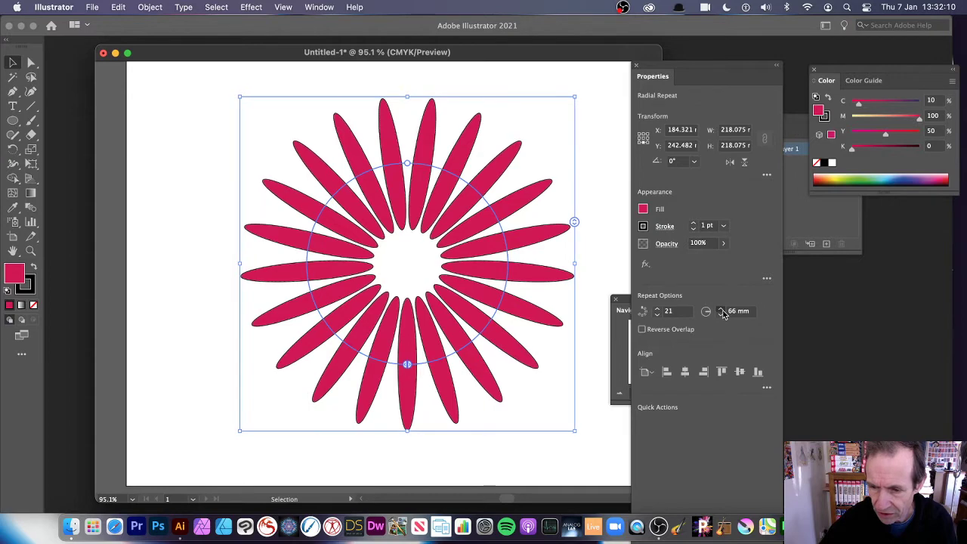
pyautogui.click(722, 310)
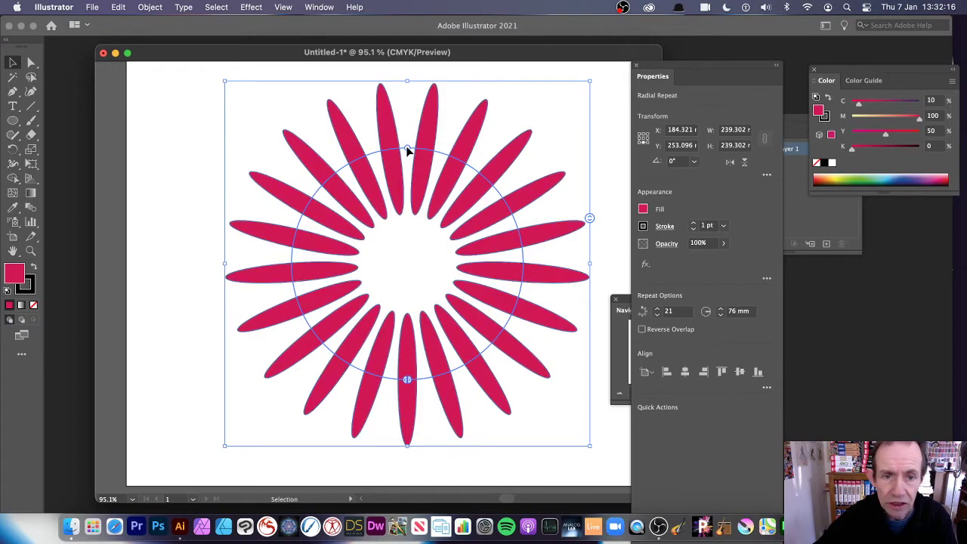
pyautogui.moveTo(406, 150); pyautogui.dragTo(527, 326)
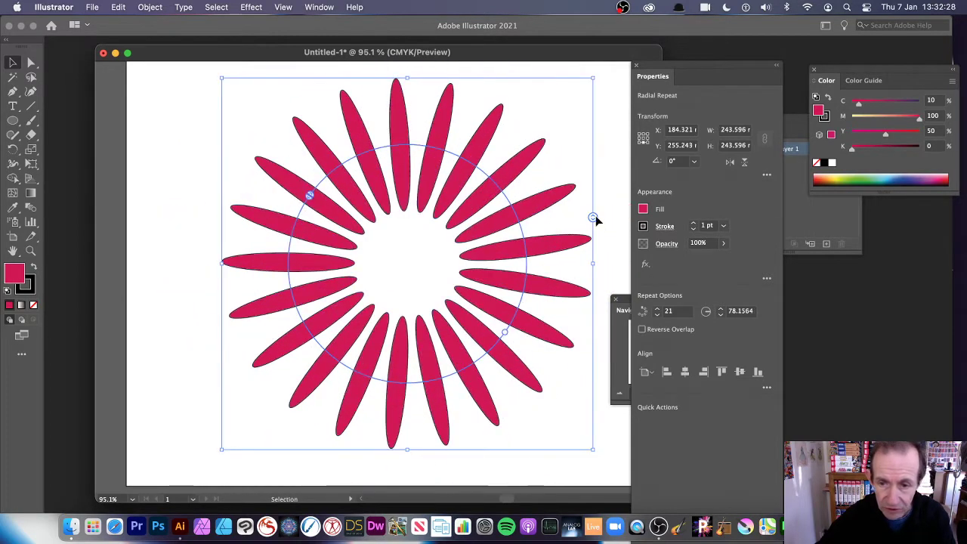
pyautogui.moveTo(594, 216); pyautogui.dragTo(593, 261)
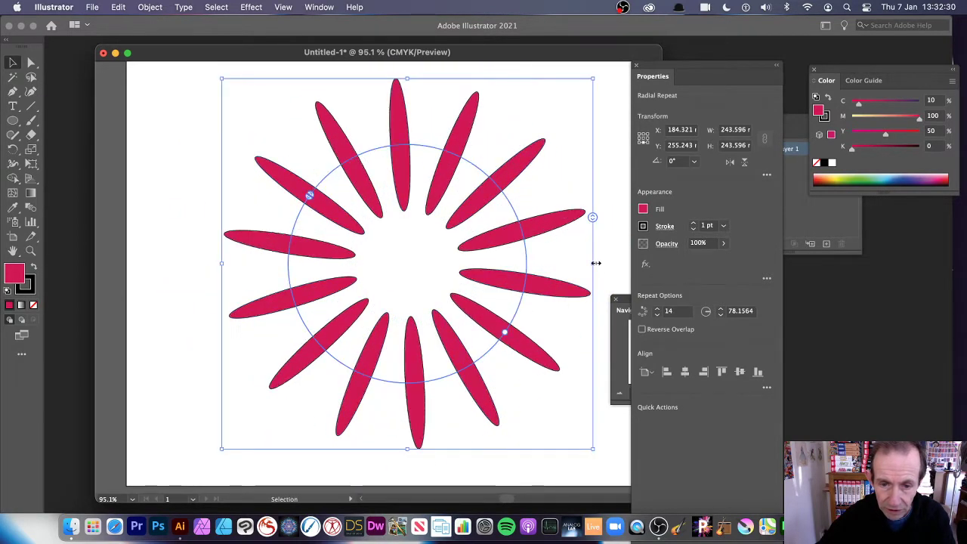
pyautogui.moveTo(505, 335); pyautogui.dragTo(312, 202)
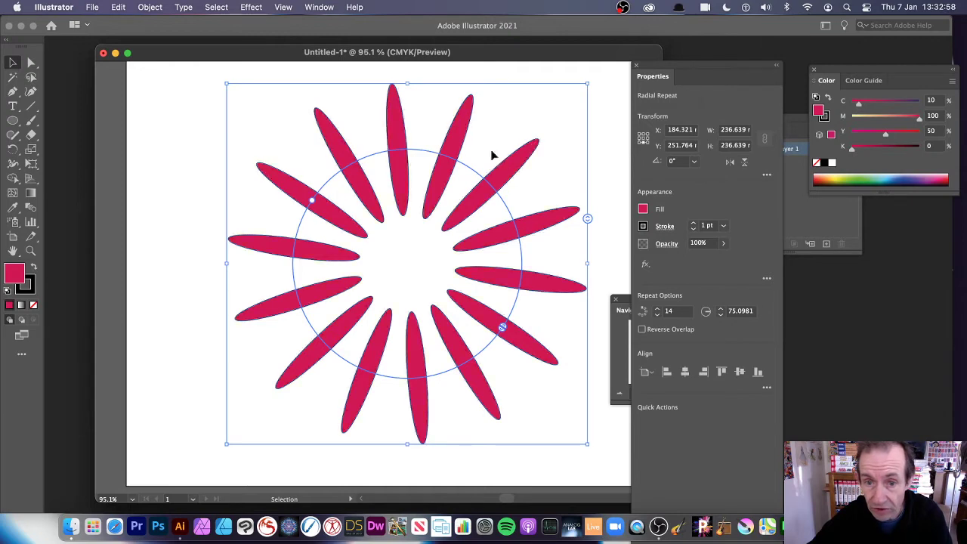
# - In isolation mode, make the petal longer and slimmer, tint it purplish red (C 52), nudge it up-left
pyautogui.doubleClick(513, 168)
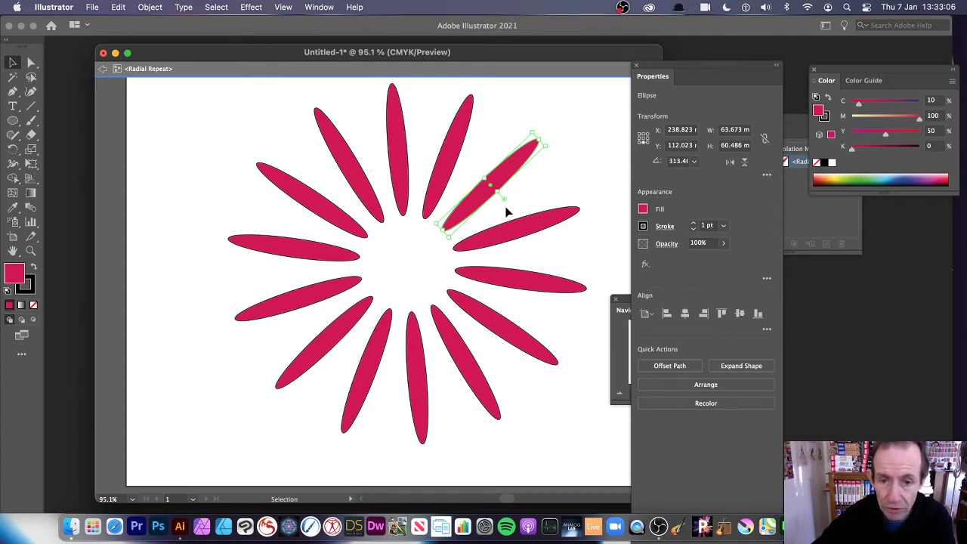
pyautogui.moveTo(543, 143); pyautogui.dragTo(525, 161)
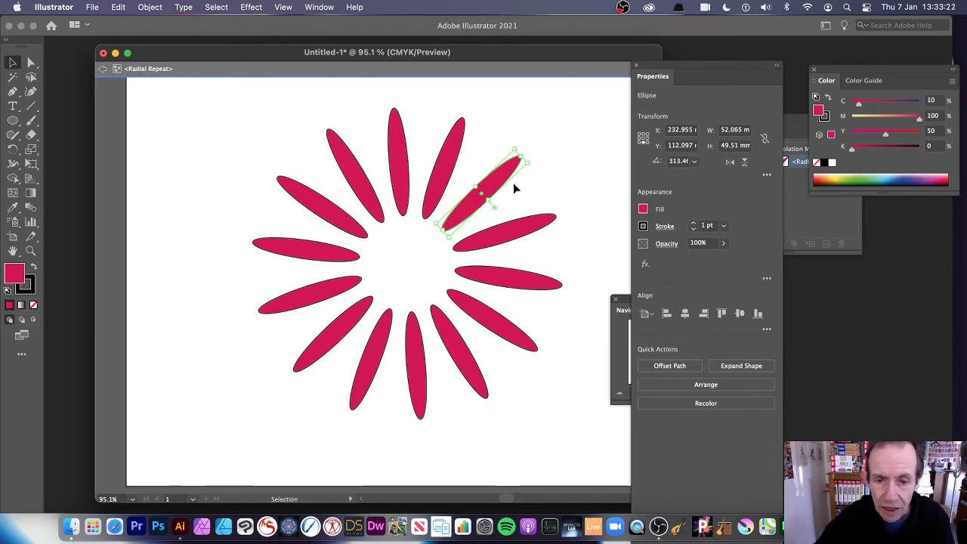
pyautogui.moveTo(490, 202)
pyautogui.mouseDown()
pyautogui.moveTo(515, 229)
pyautogui.moveTo(520, 217)
pyautogui.moveTo(503, 202)
pyautogui.mouseUp()
pyautogui.moveTo(513, 150); pyautogui.dragTo(525, 133)
pyautogui.moveTo(894, 101); pyautogui.dragTo(889, 109)
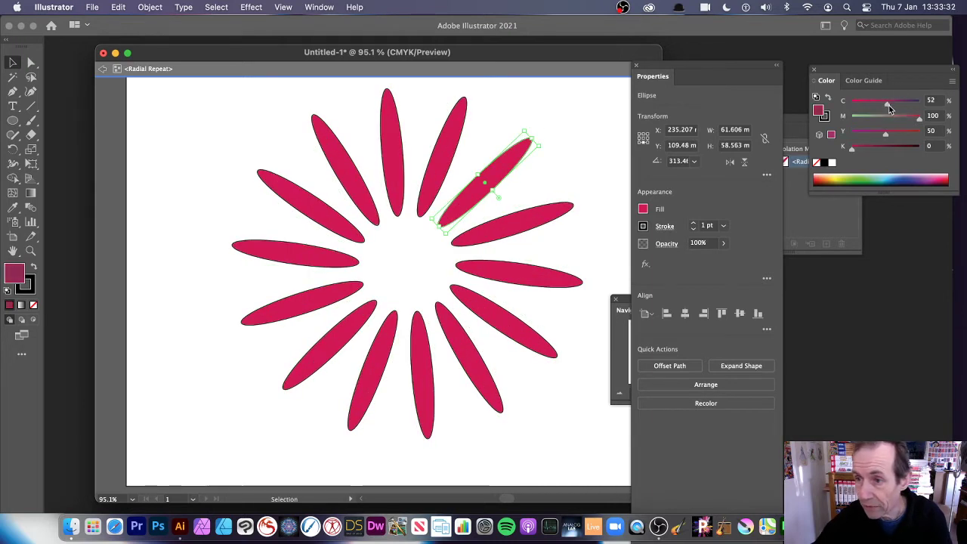
pyautogui.moveTo(497, 183); pyautogui.dragTo(490, 165)
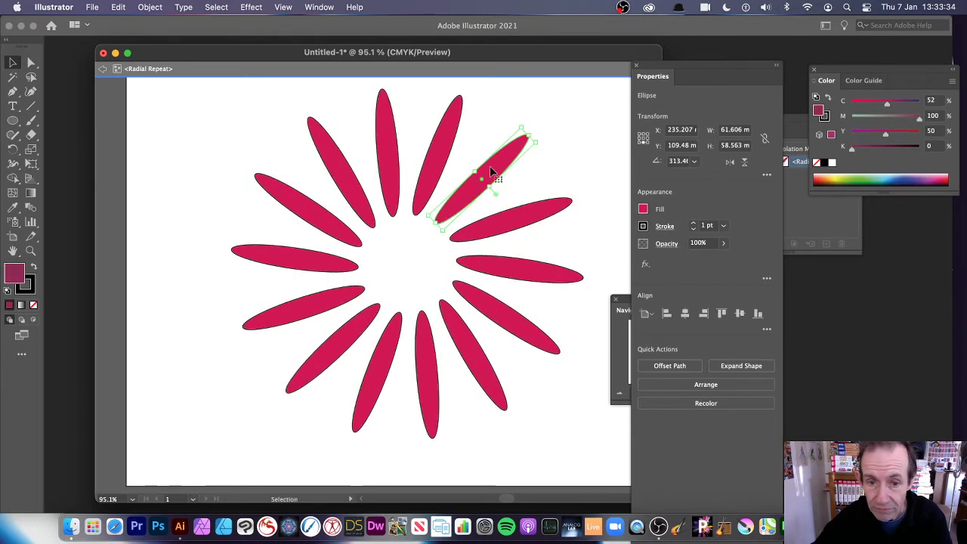
# - Undo the red tint, then fill the petals with CMYK Cyan after trying green, red and orange
pyautogui.press('super+z')
pyautogui.click(643, 210)
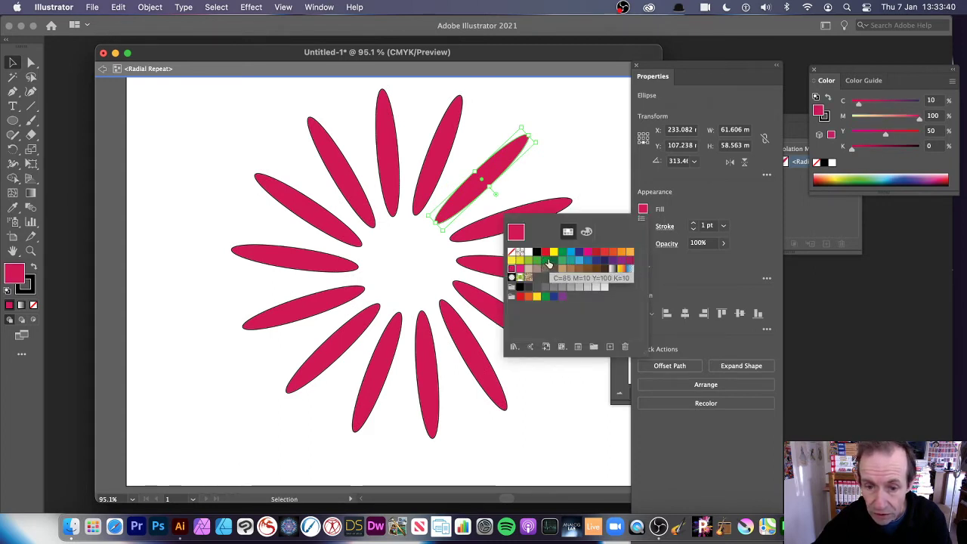
pyautogui.click(547, 261)
pyautogui.click(605, 252)
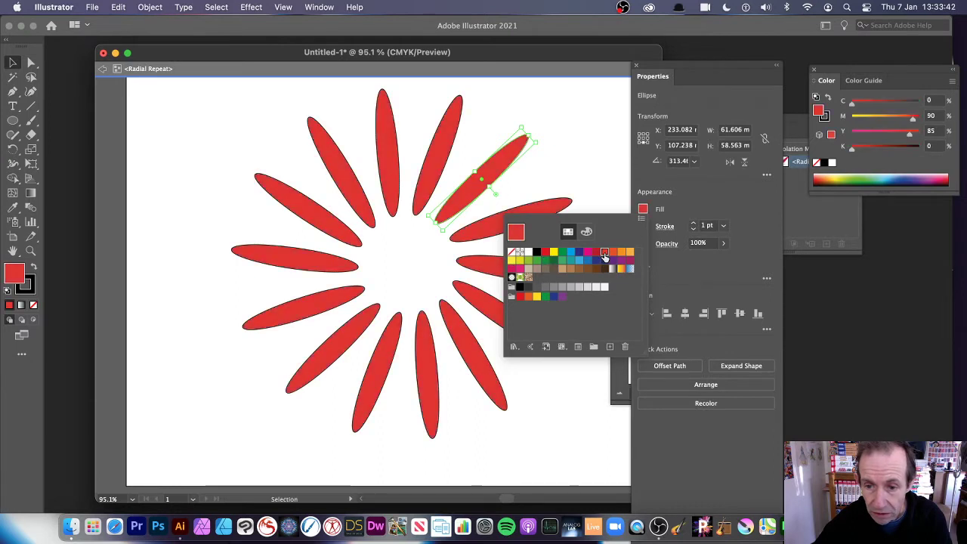
pyautogui.click(629, 254)
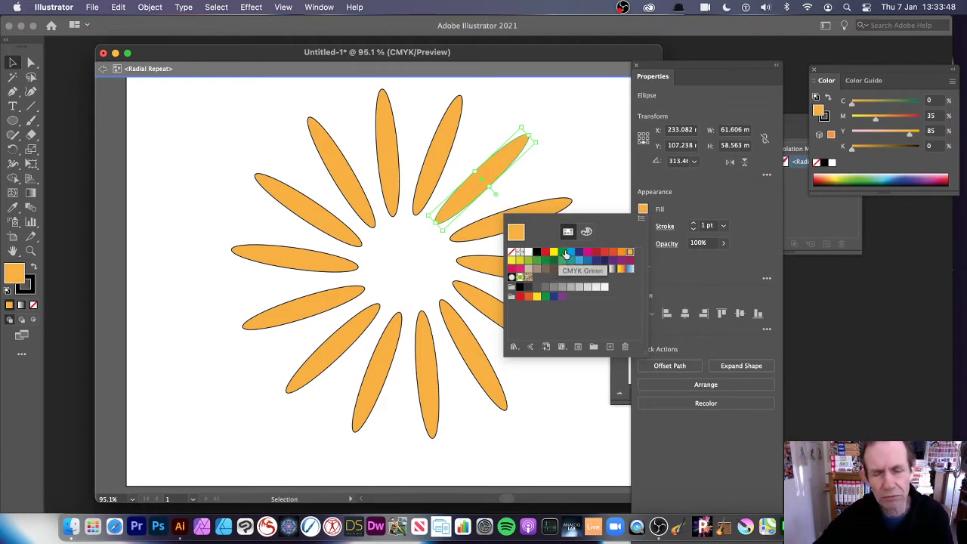
pyautogui.click(570, 254)
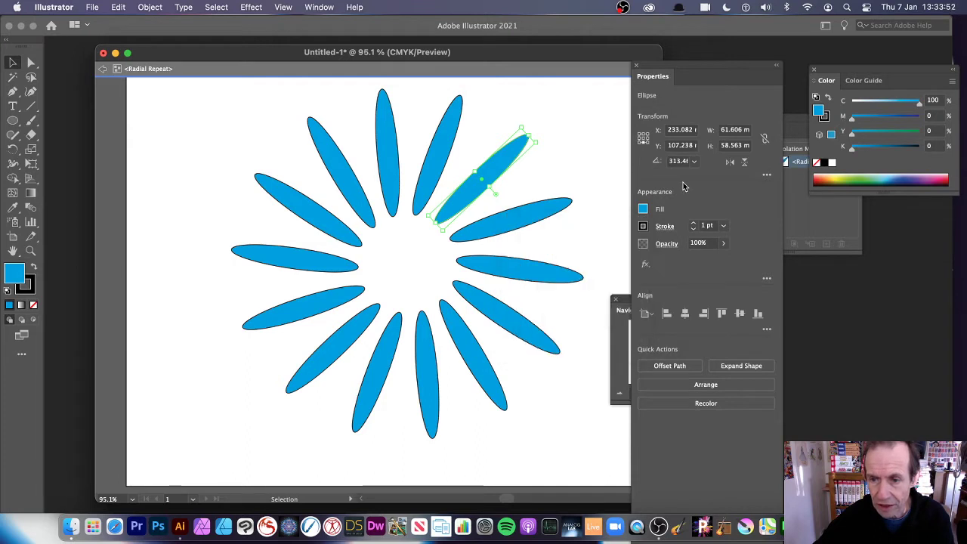
# - Give the petals a 10 pt black stroke, keeping opacity at 100%
pyautogui.click(723, 226)
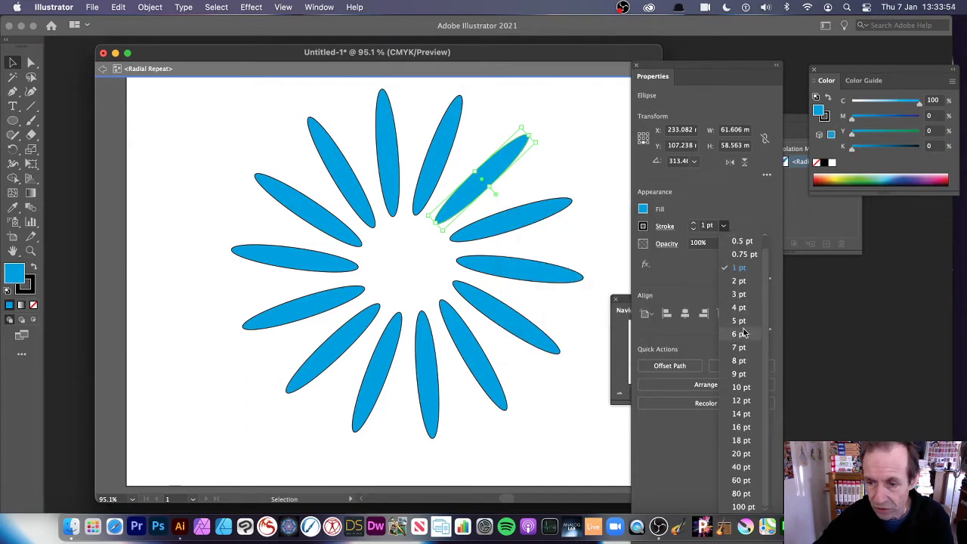
pyautogui.press('Escape')
pyautogui.click(723, 226)
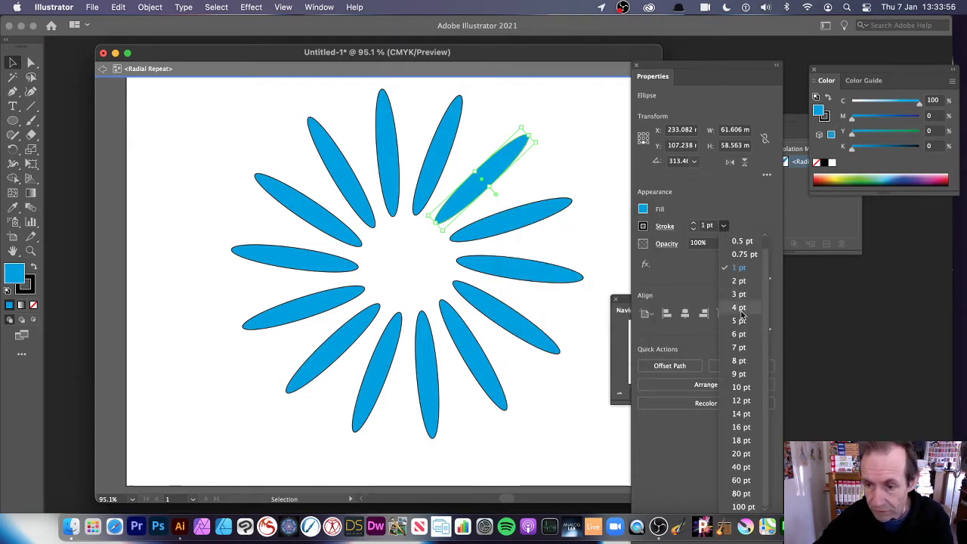
pyautogui.click(739, 328)
pyautogui.click(722, 226)
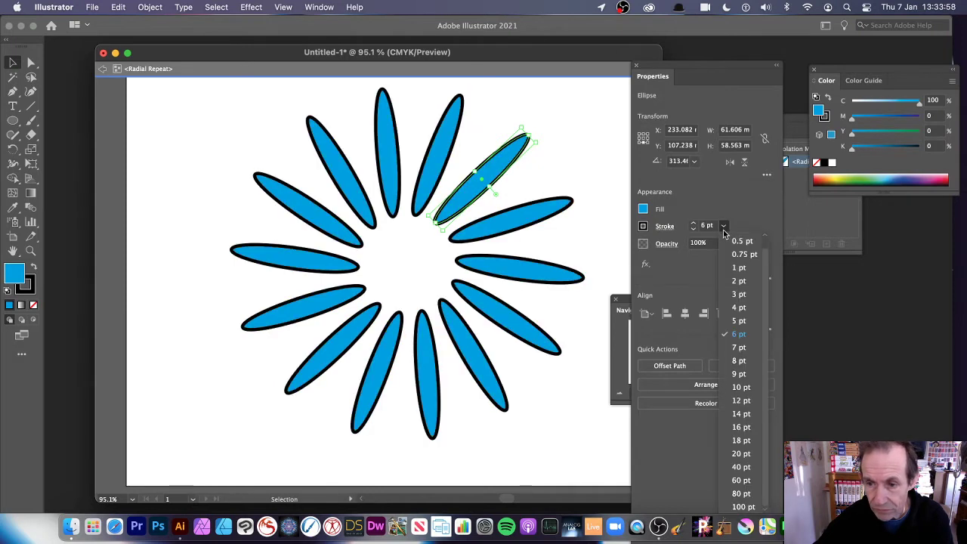
pyautogui.click(734, 373)
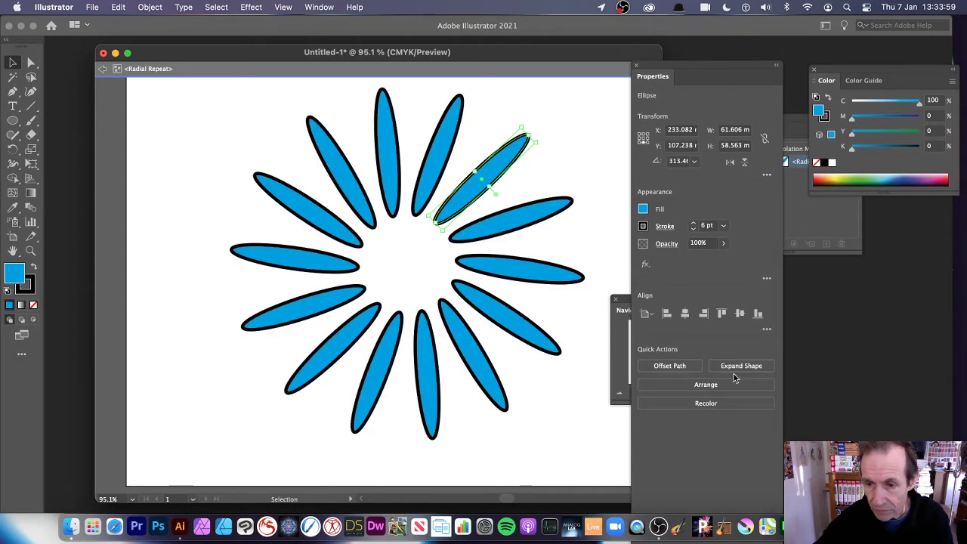
pyautogui.click(722, 226)
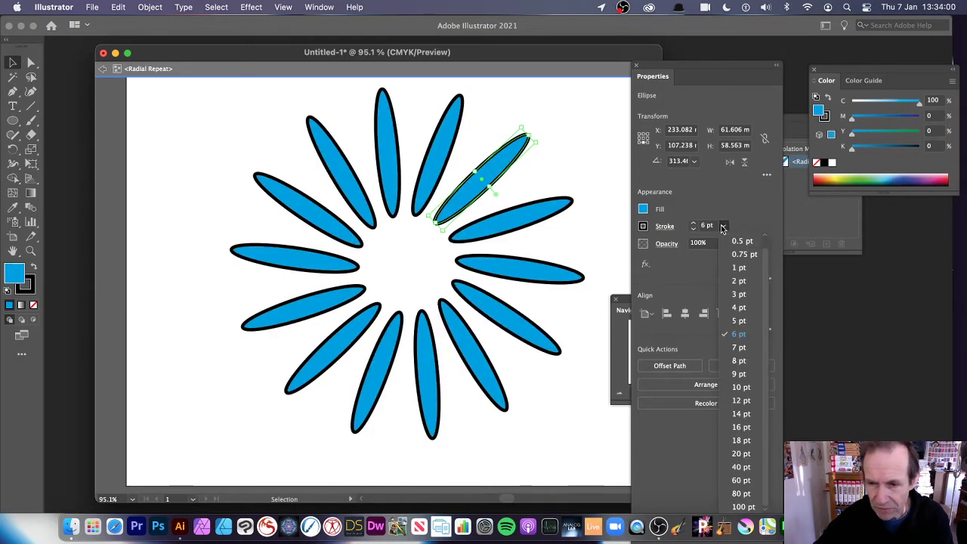
pyautogui.click(741, 388)
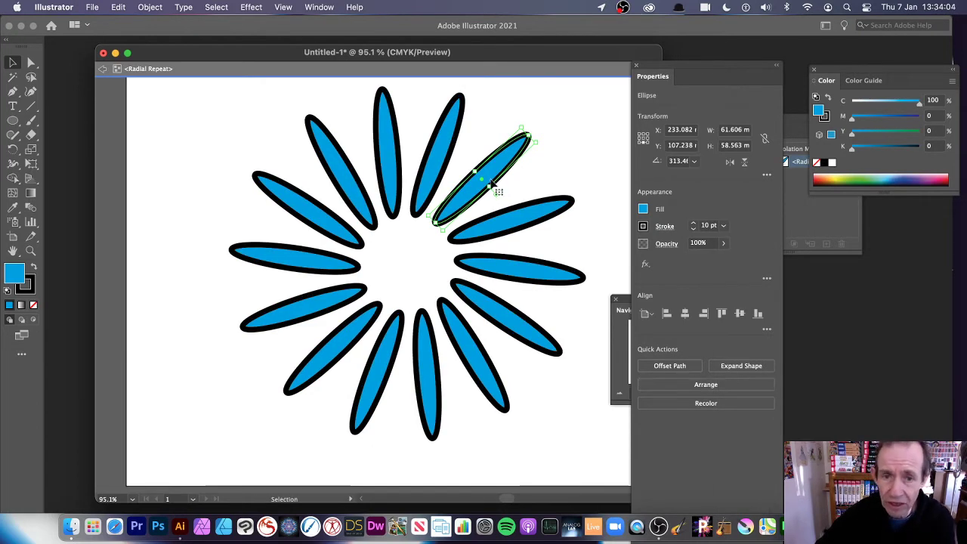
pyautogui.click(721, 245)
pyautogui.moveTo(723, 259); pyautogui.dragTo(766, 260)
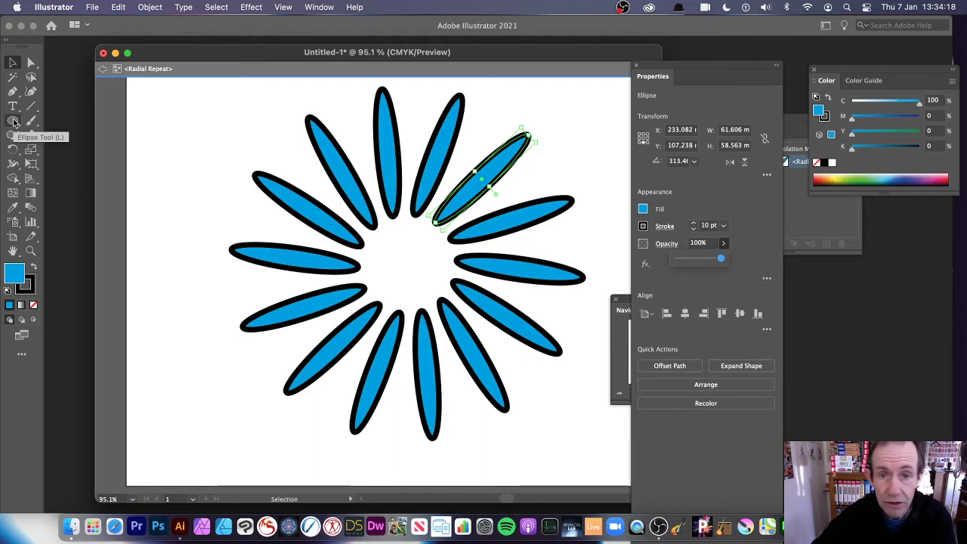
# - Add small outlined circles at the petal tips, between petals, and near the centre
pyautogui.click(13, 122)
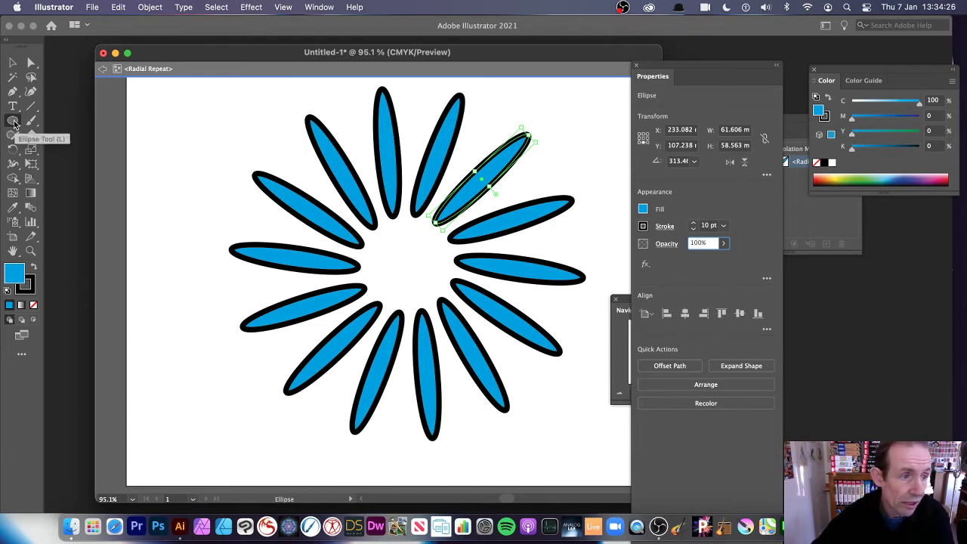
pyautogui.moveTo(529, 122); pyautogui.dragTo(542, 134)
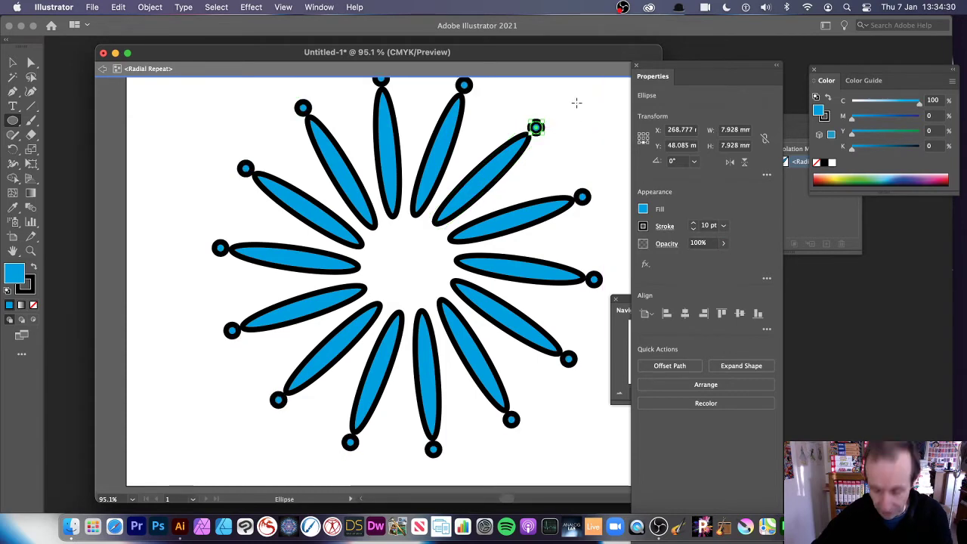
pyautogui.press('super+z')
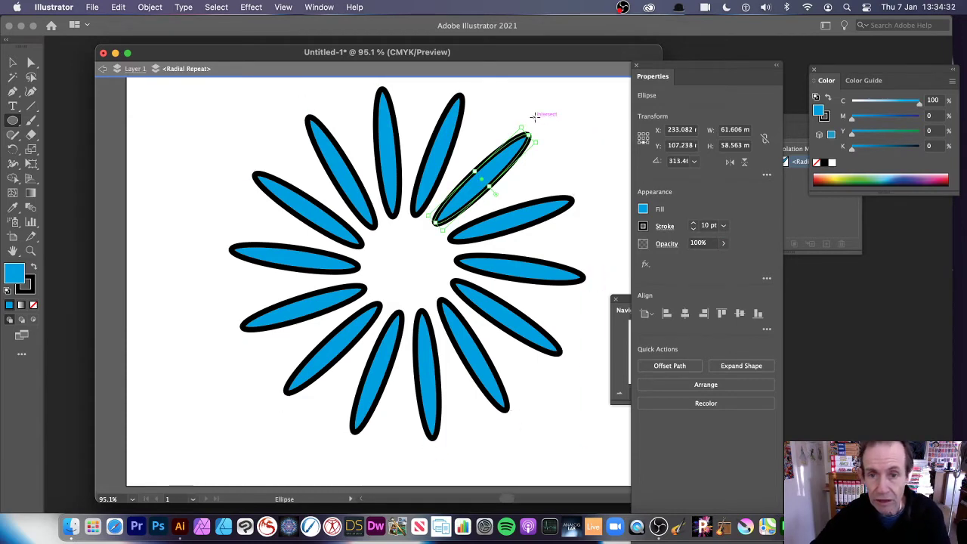
pyautogui.moveTo(534, 118); pyautogui.dragTo(548, 130)
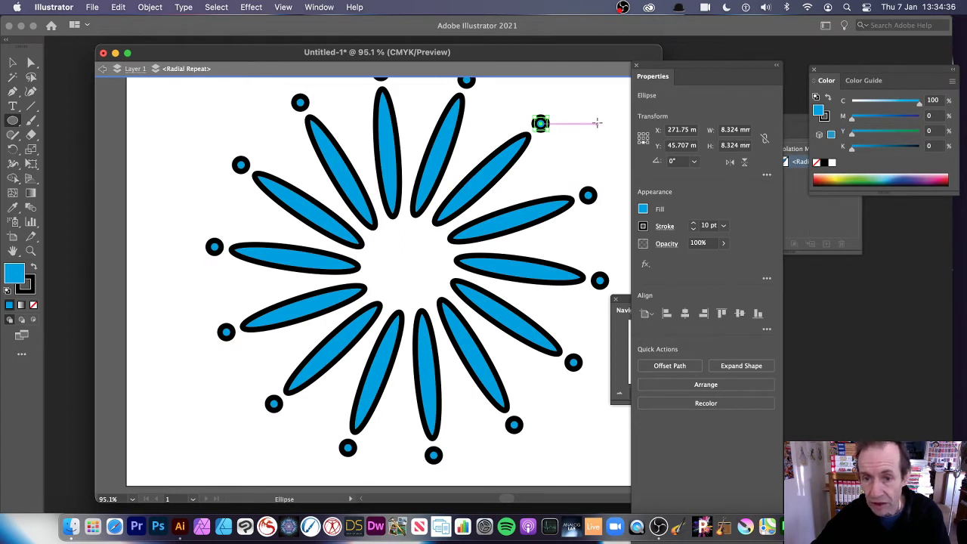
pyautogui.moveTo(549, 126); pyautogui.dragTo(545, 161)
pyautogui.moveTo(489, 132)
pyautogui.mouseDown()
pyautogui.moveTo(479, 147)
pyautogui.moveTo(519, 169)
pyautogui.mouseUp()
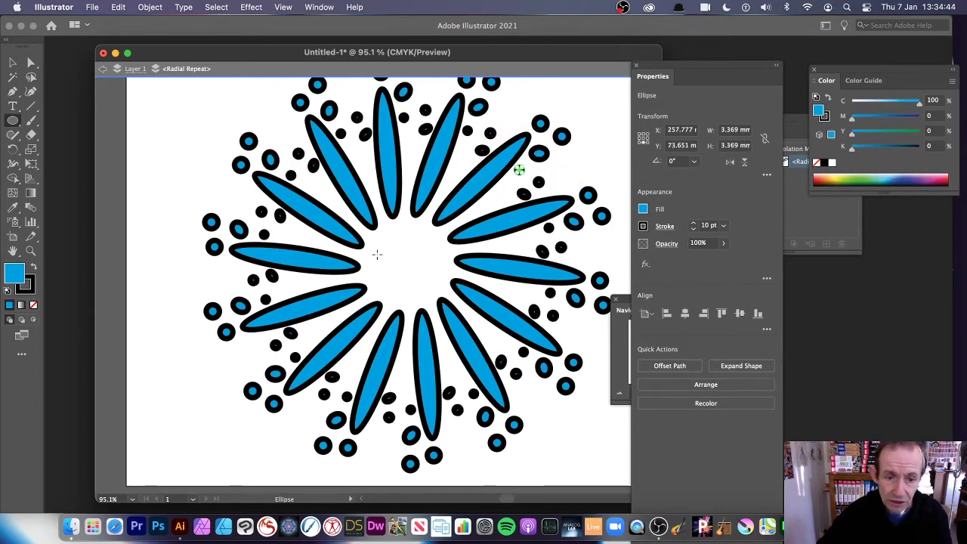
pyautogui.moveTo(376, 226); pyautogui.dragTo(414, 250)
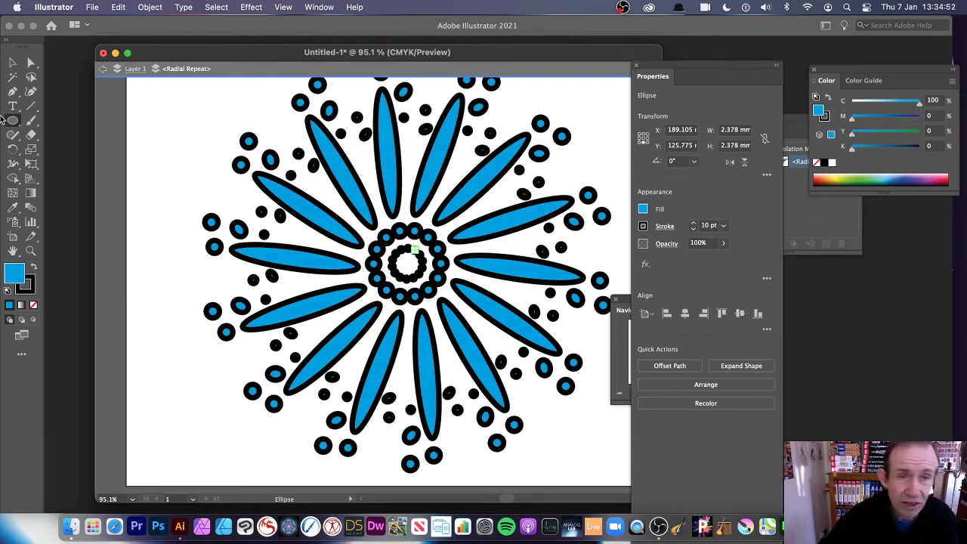
pyautogui.moveTo(17, 123); pyautogui.dragTo(68, 117)
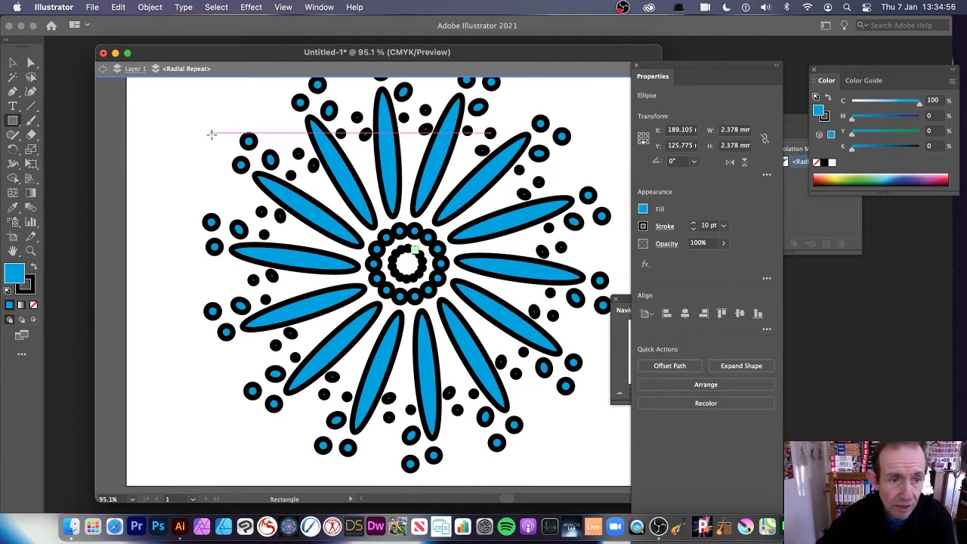
# - Draw small outlined squares near the outer edge, filled light blue with C 16, in two sizes
pyautogui.moveTo(209, 133); pyautogui.dragTo(225, 149)
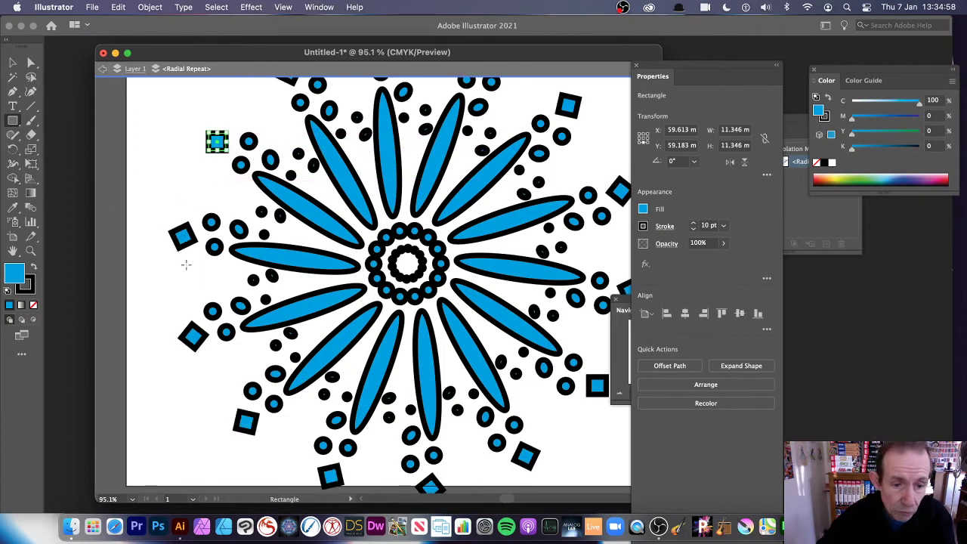
pyautogui.moveTo(917, 102); pyautogui.dragTo(862, 108)
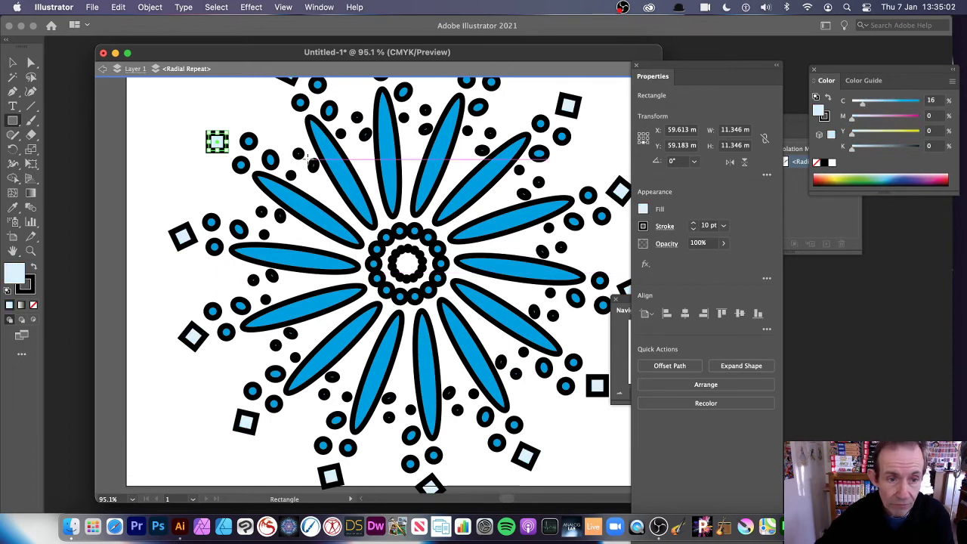
pyautogui.moveTo(208, 160); pyautogui.dragTo(223, 176)
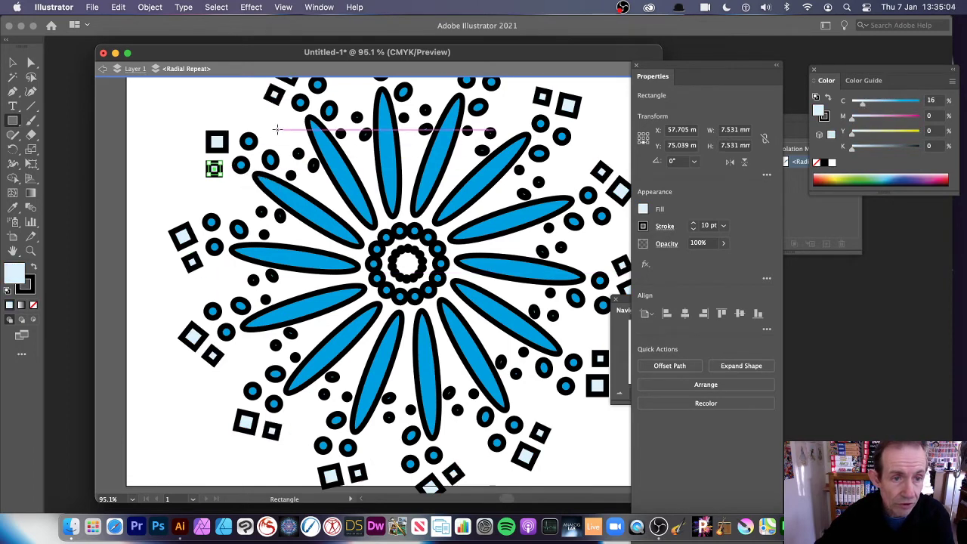
pyautogui.moveTo(264, 131); pyautogui.dragTo(281, 145)
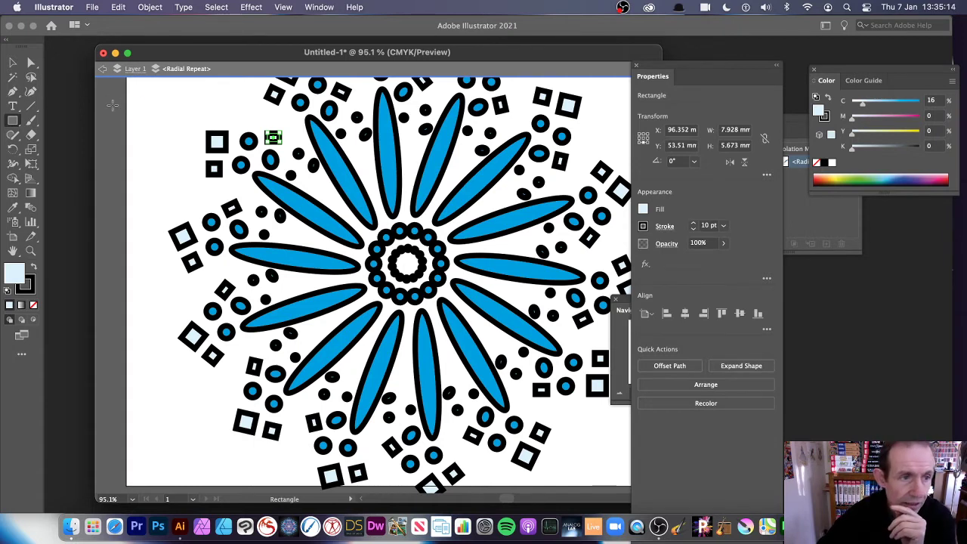
# - Exit radial repeat editing and delete the old mandala artwork
pyautogui.click(104, 69)
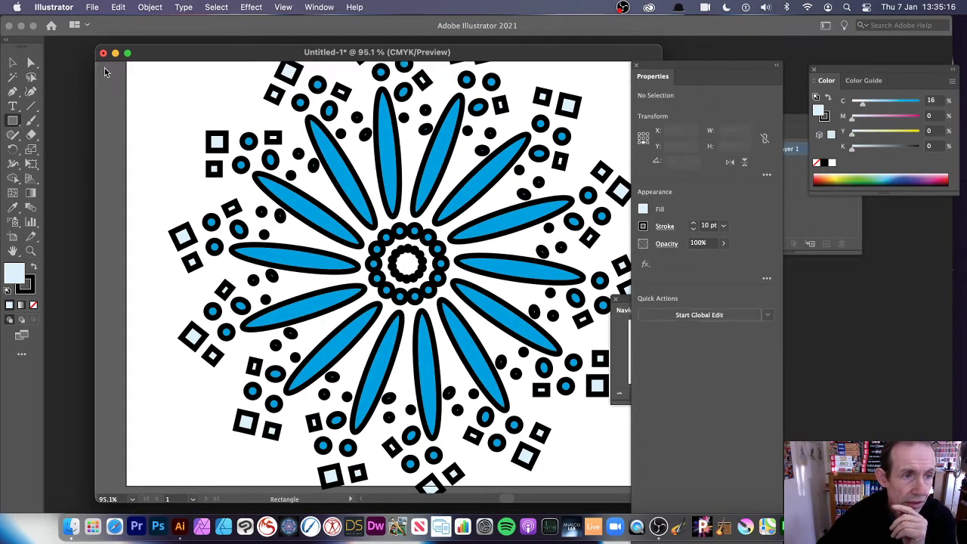
pyautogui.press('v')
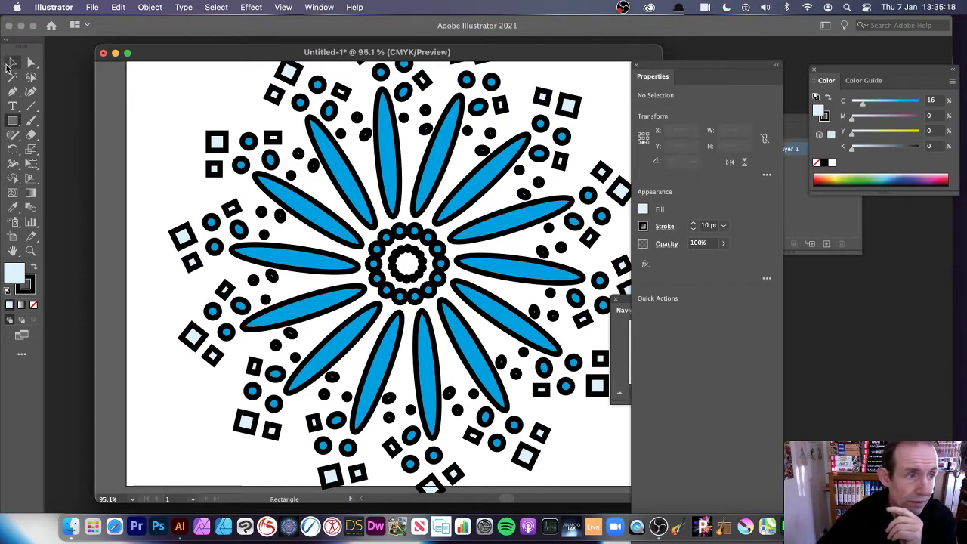
pyautogui.click(445, 195)
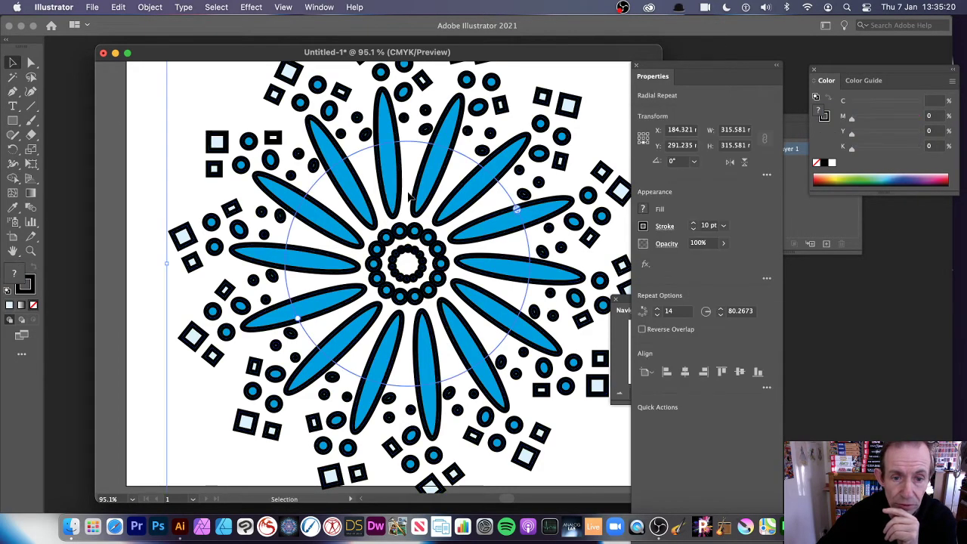
pyautogui.press('Delete')
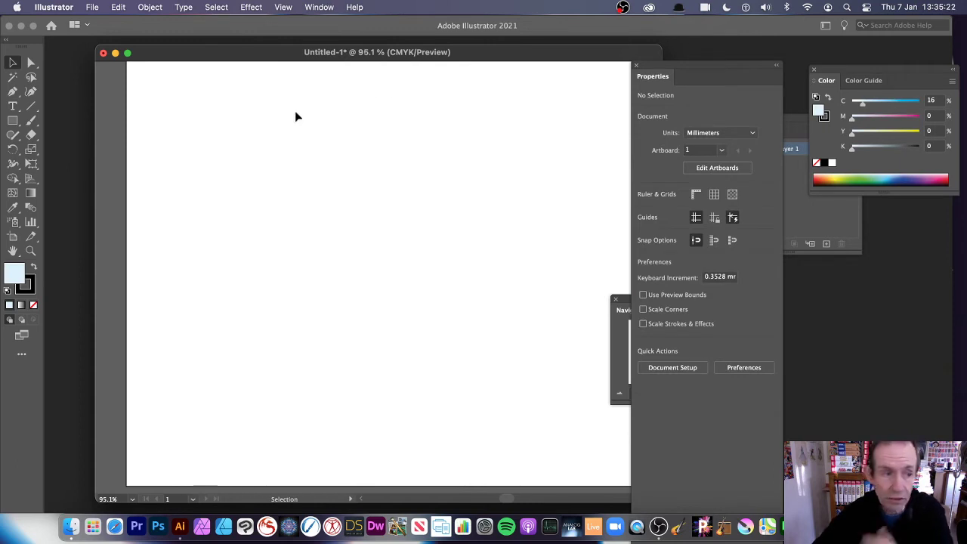
# - Draw a closed rounded petal shape with the Curvature tool
pyautogui.click(14, 94)
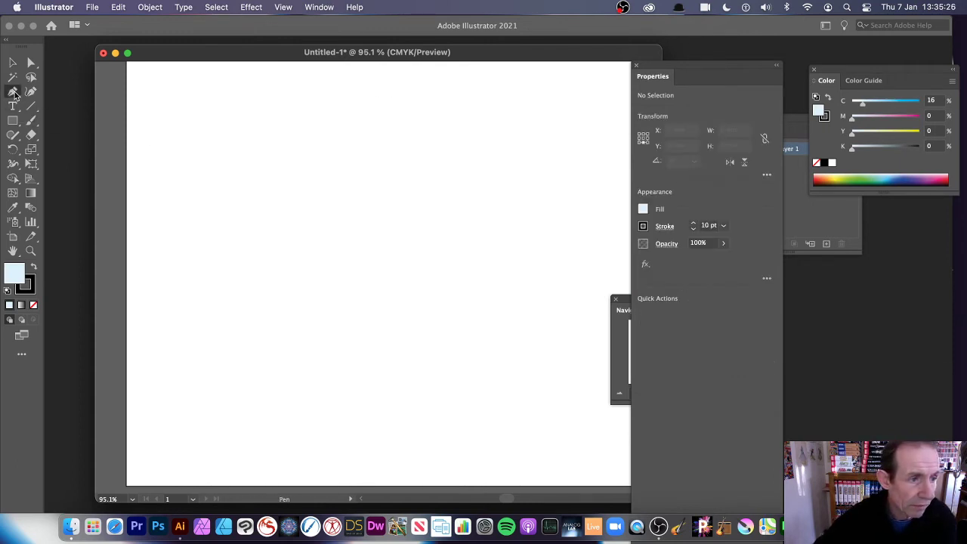
pyautogui.click(31, 91)
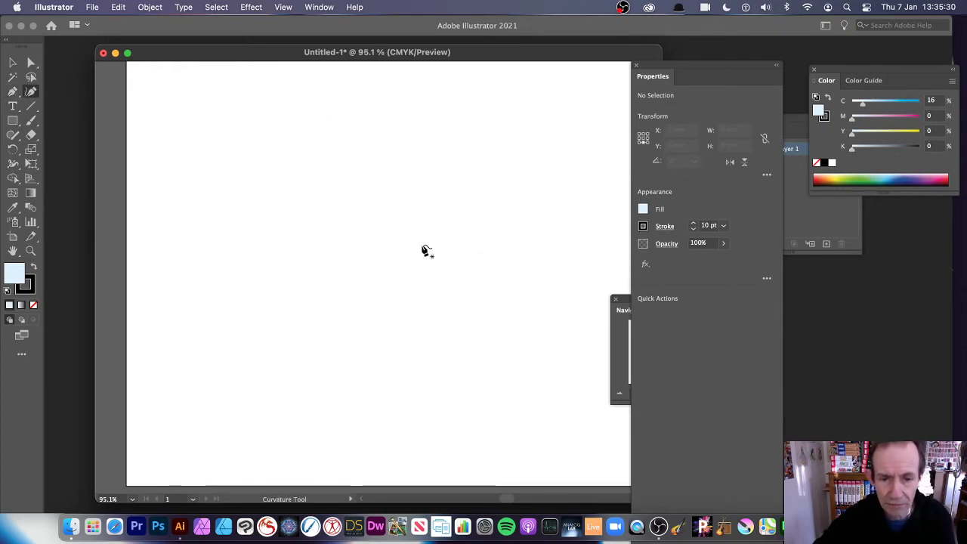
pyautogui.click(422, 245)
pyautogui.click(456, 176)
pyautogui.click(523, 189)
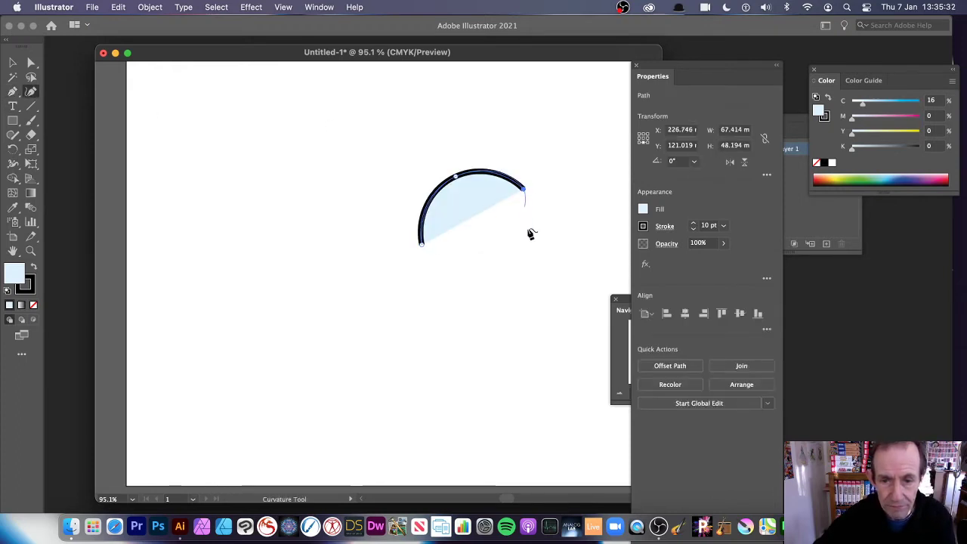
pyautogui.click(520, 243)
pyautogui.click(422, 246)
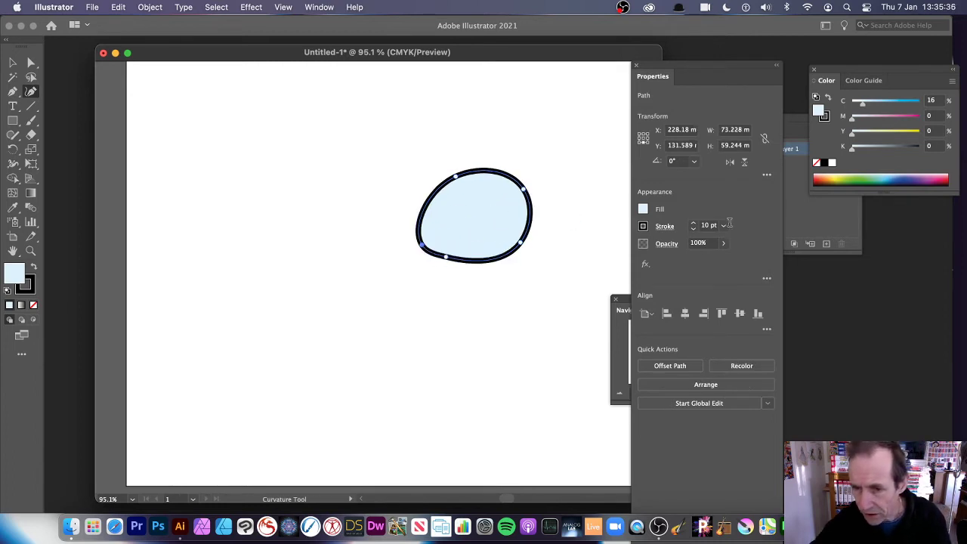
# - Give the petal a 2 pt outline and flatten its top
pyautogui.click(724, 226)
pyautogui.click(753, 281)
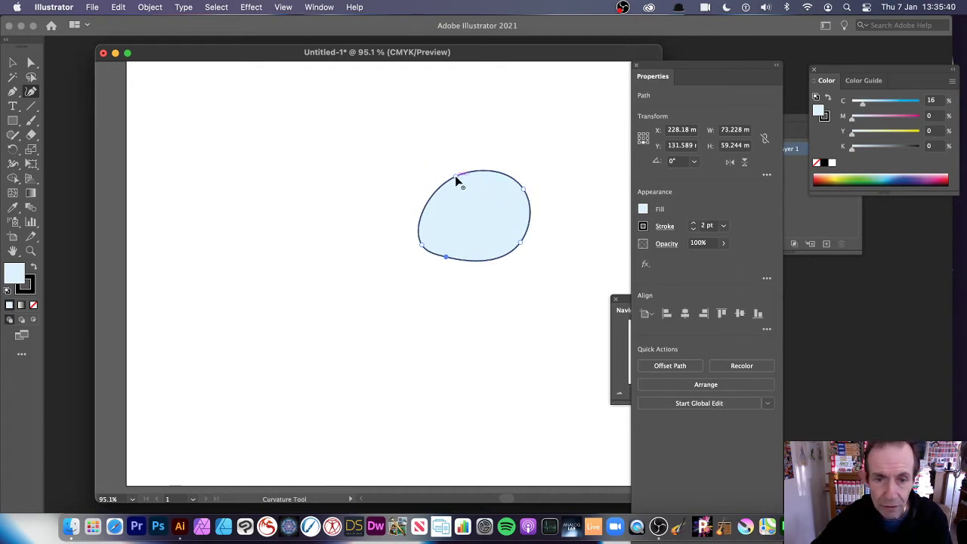
pyautogui.moveTo(457, 181); pyautogui.dragTo(485, 197)
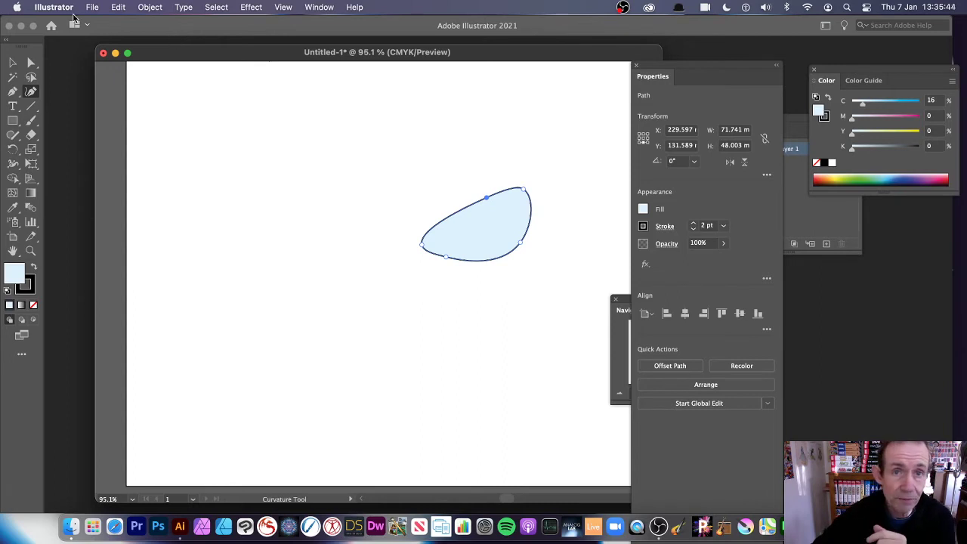
# - Turn the petal into a radial repeat via Object > Repeat > Radial
pyautogui.click(153, 8)
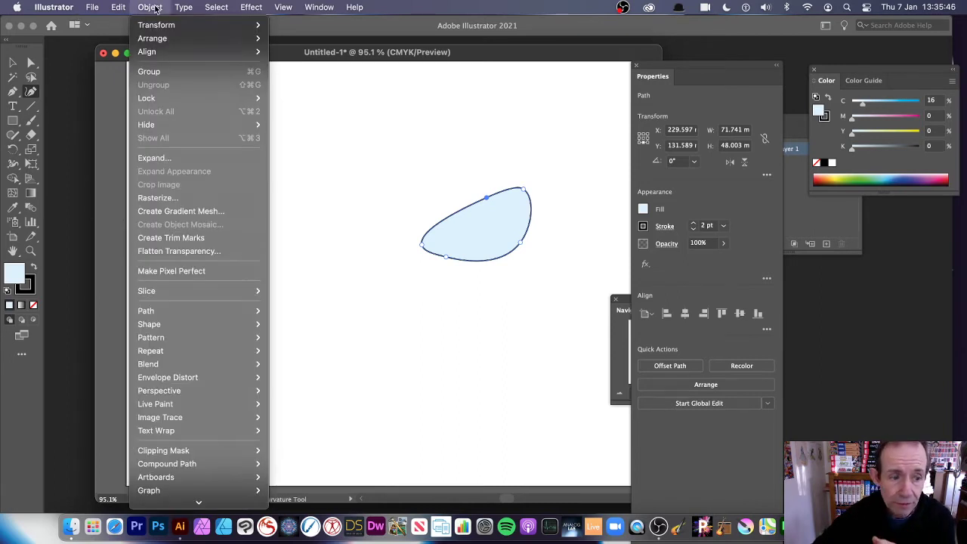
pyautogui.moveTo(195, 363)
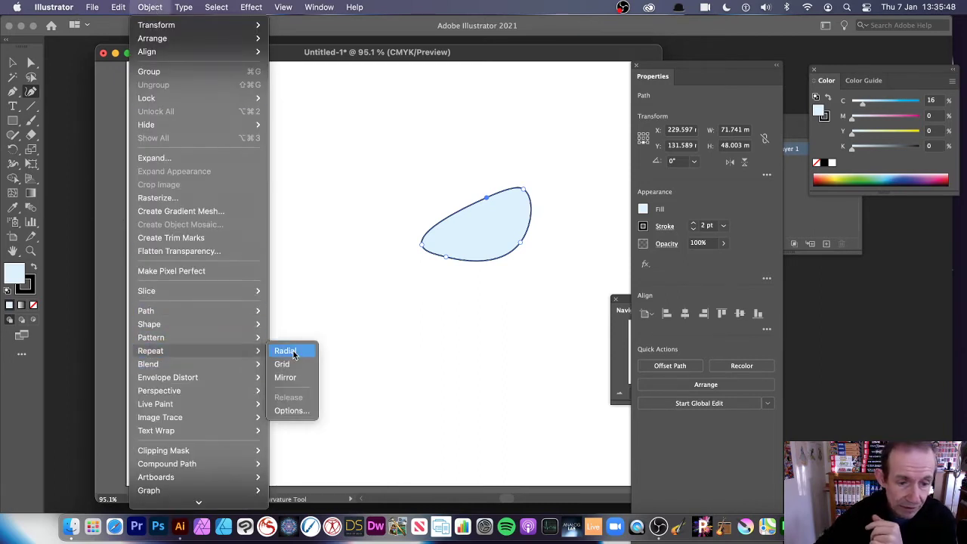
pyautogui.click(302, 351)
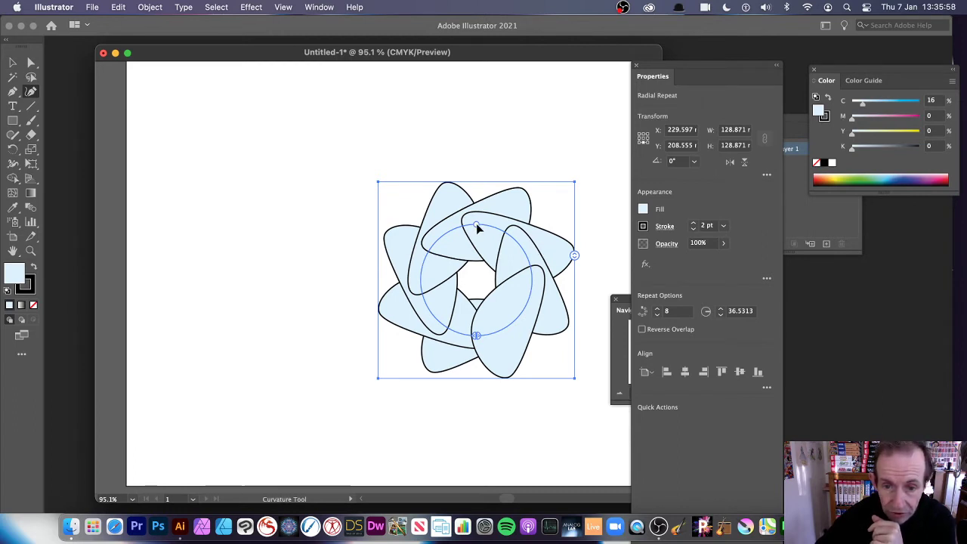
# - Widen the ring radius to 94.2929 so the eight petals spread apart
pyautogui.moveTo(477, 224); pyautogui.dragTo(472, 176)
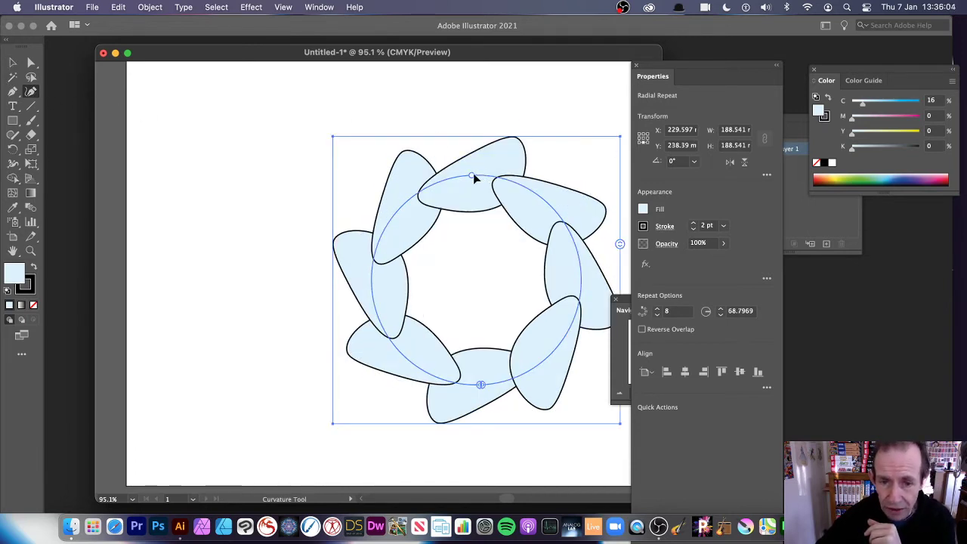
pyautogui.moveTo(471, 173); pyautogui.dragTo(442, 150)
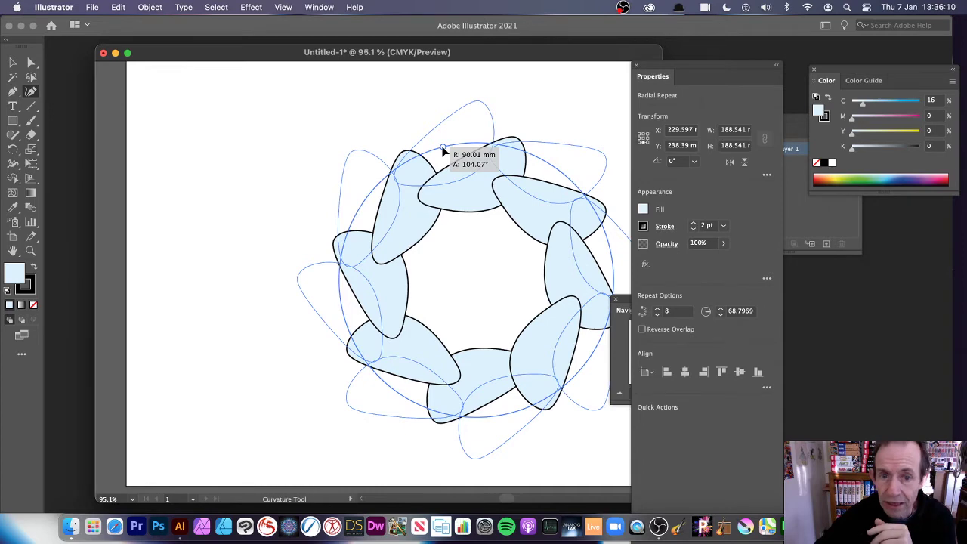
pyautogui.moveTo(442, 150); pyautogui.dragTo(456, 137)
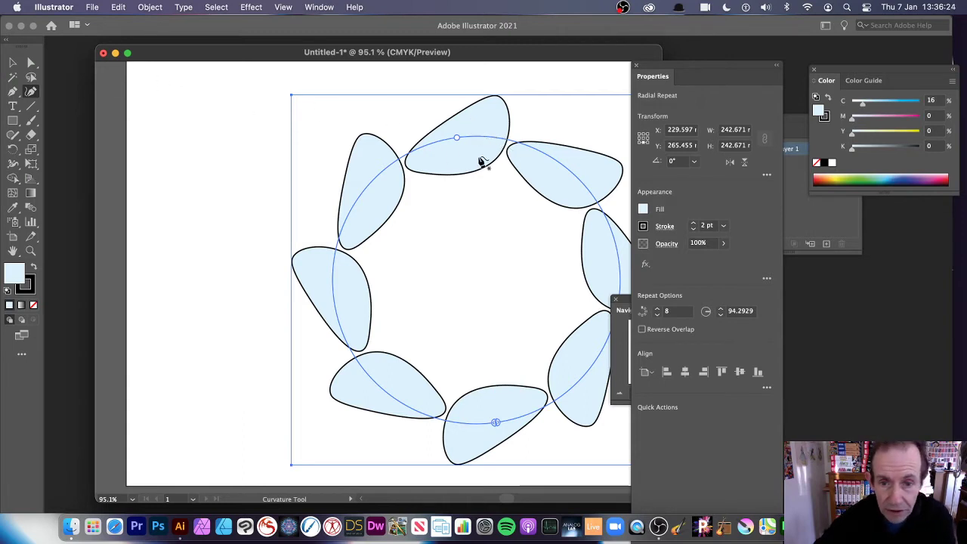
# - Isolate the top petal of the repeat and rotate it to point outward
pyautogui.click(15, 64)
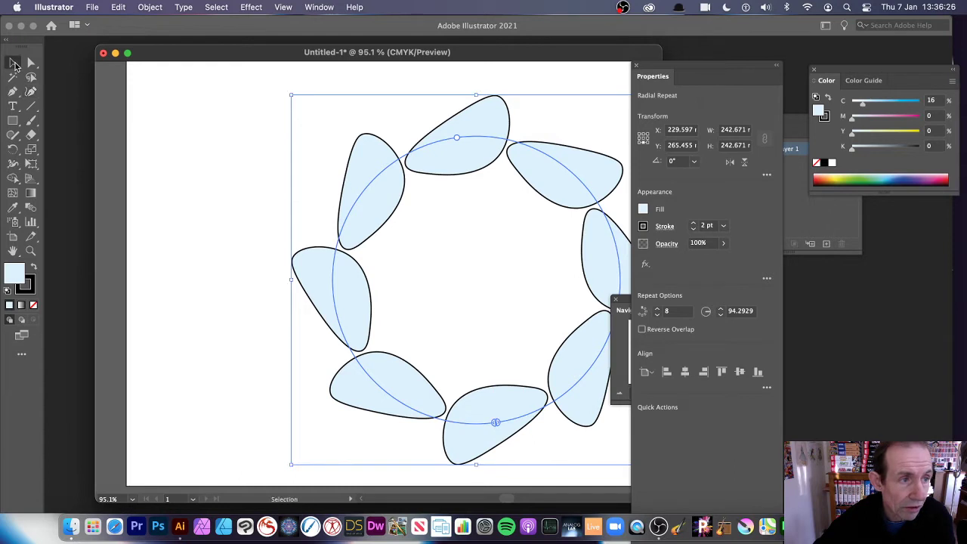
pyautogui.doubleClick(477, 158)
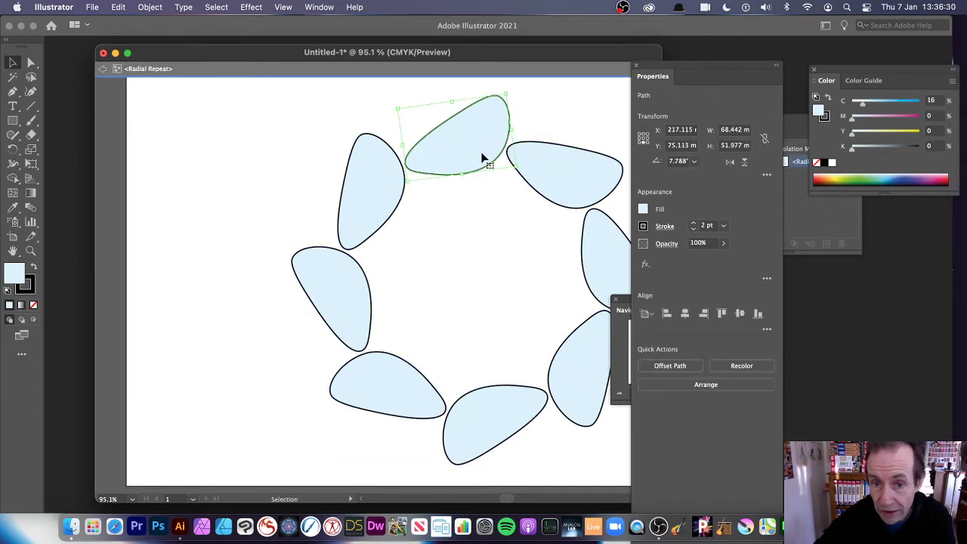
pyautogui.moveTo(517, 169); pyautogui.dragTo(465, 227)
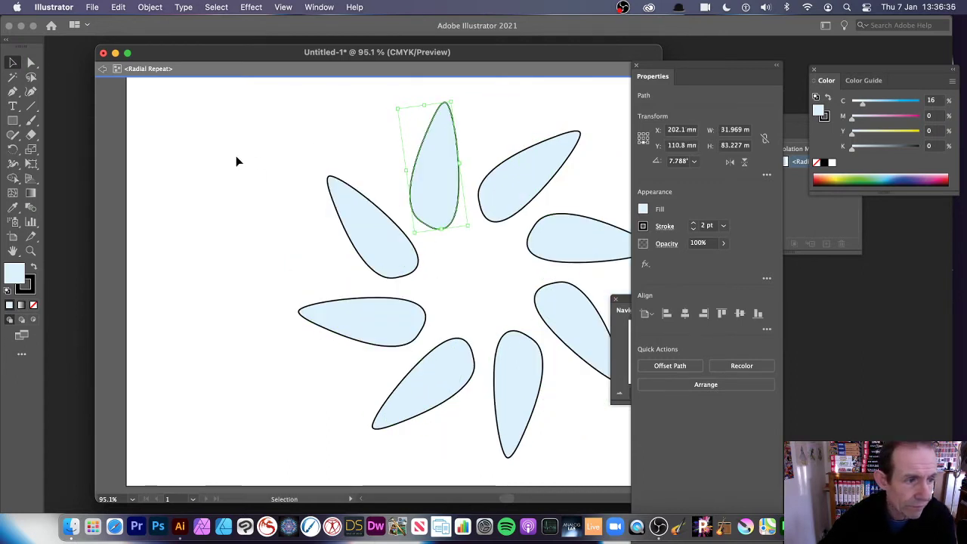
# - Reshape the petal with the Curvature tool into a long forked shape, about 39.277 × 111.019 mm
pyautogui.click(31, 93)
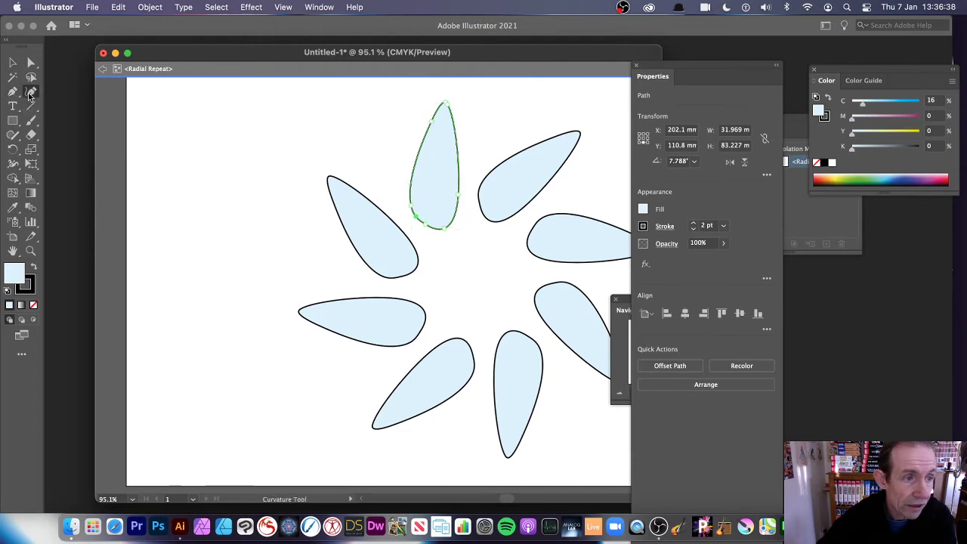
pyautogui.moveTo(457, 194); pyautogui.dragTo(460, 207)
pyautogui.moveTo(446, 238); pyautogui.dragTo(464, 274)
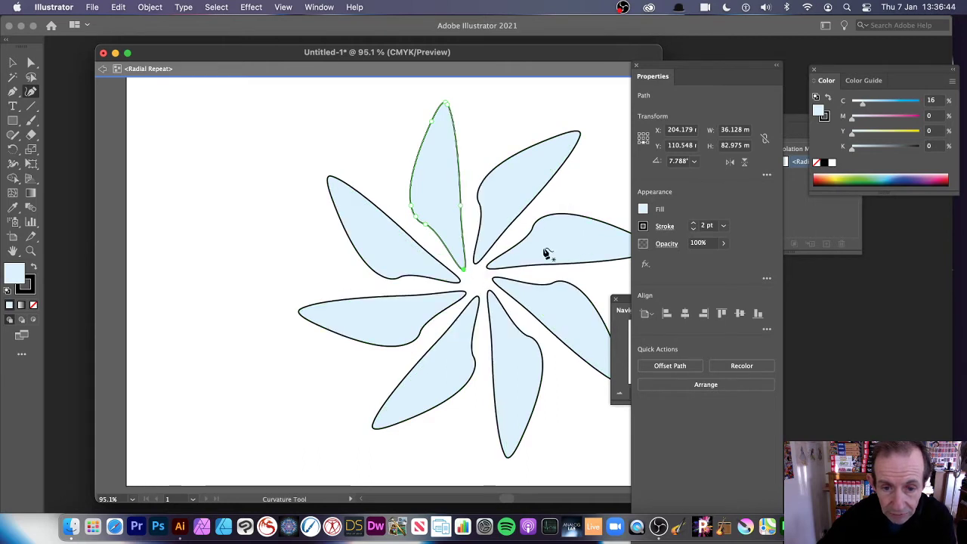
pyautogui.moveTo(435, 132); pyautogui.dragTo(447, 158)
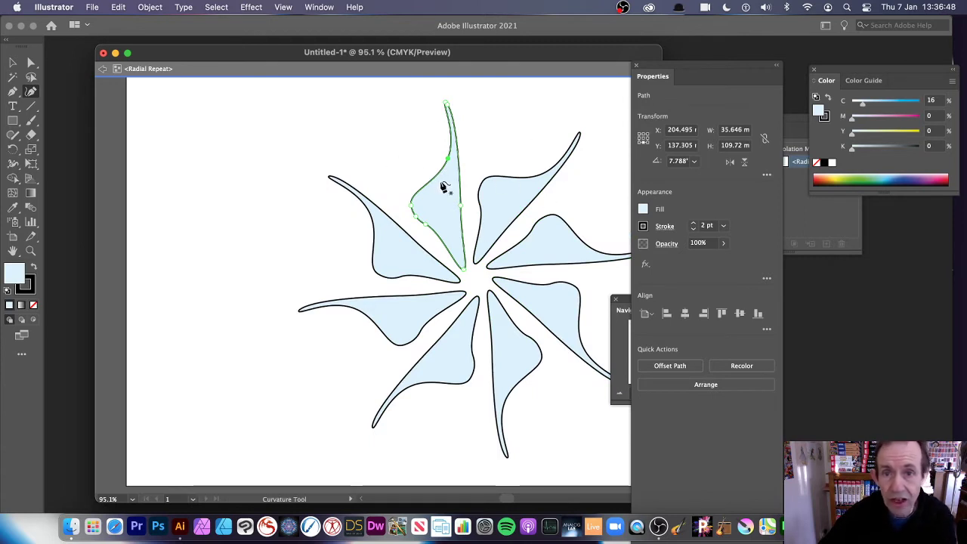
pyautogui.moveTo(677, 77); pyautogui.dragTo(734, 69)
pyautogui.moveTo(415, 215); pyautogui.dragTo(410, 100)
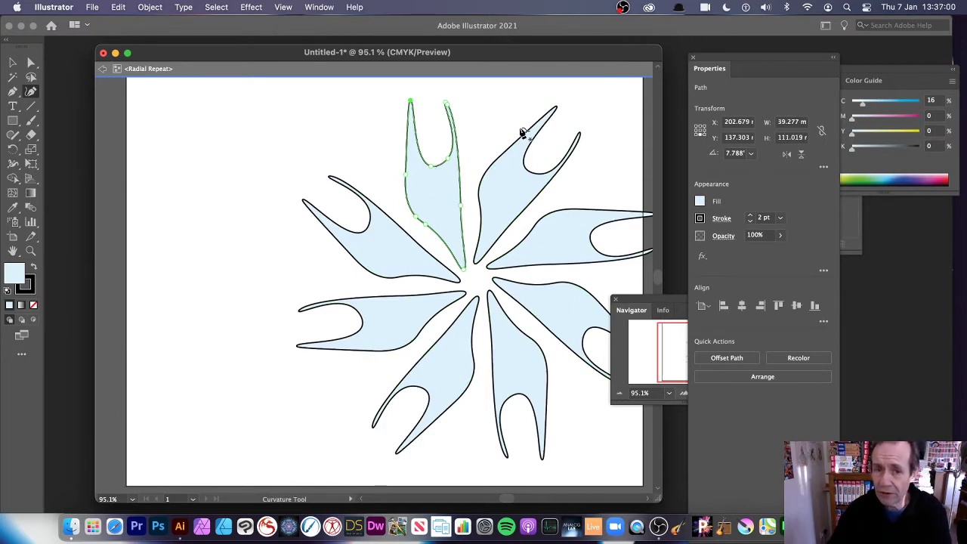
# - Shrink a petal copy to about 20.278 × 74.278 mm inside each petal and colour it bright cyan
pyautogui.press('v')
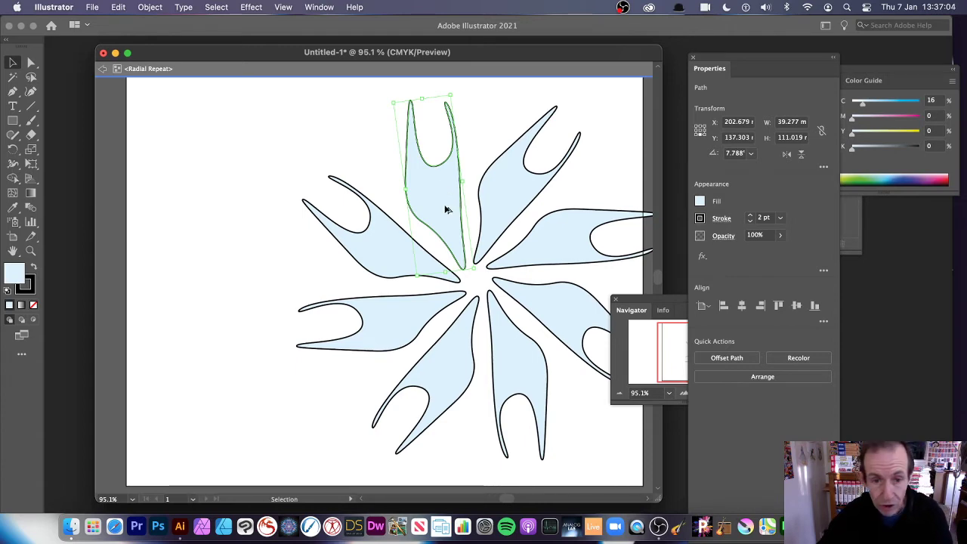
pyautogui.moveTo(443, 205); pyautogui.dragTo(431, 197)
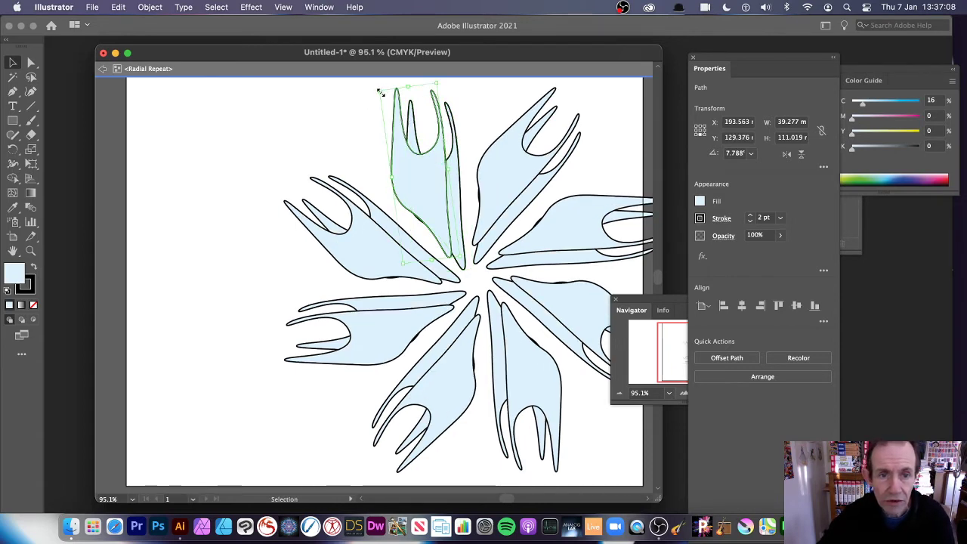
pyautogui.moveTo(382, 90); pyautogui.dragTo(425, 145)
pyautogui.moveTo(443, 232)
pyautogui.mouseDown()
pyautogui.moveTo(443, 209)
pyautogui.moveTo(454, 218)
pyautogui.mouseUp()
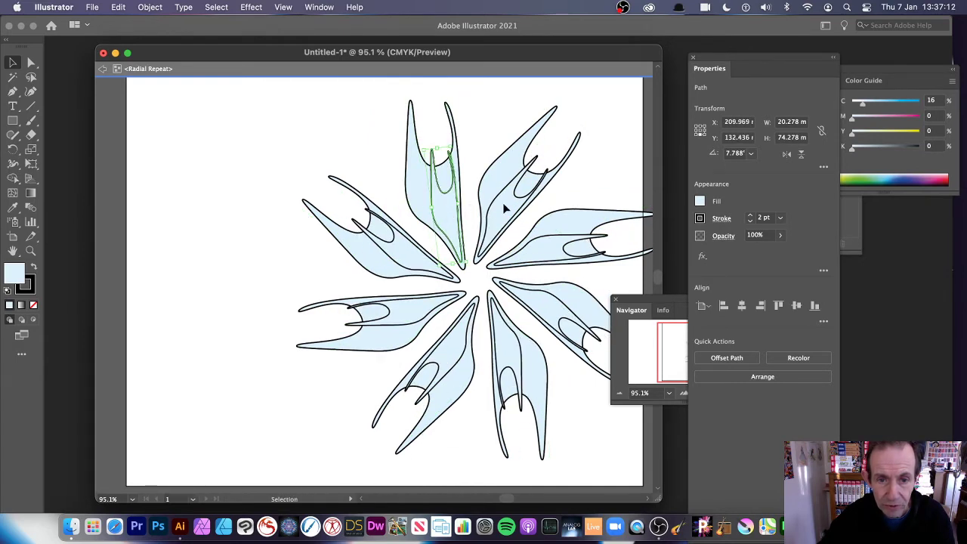
pyautogui.click(899, 101)
pyautogui.moveTo(899, 103); pyautogui.dragTo(907, 103)
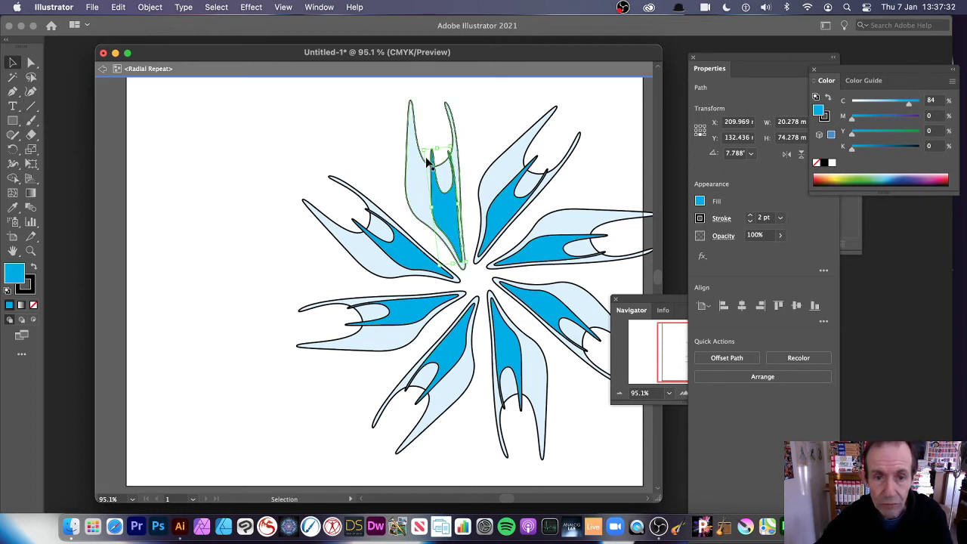
# - Leave isolation mode and move the whole radial petal design across the page
pyautogui.click(102, 71)
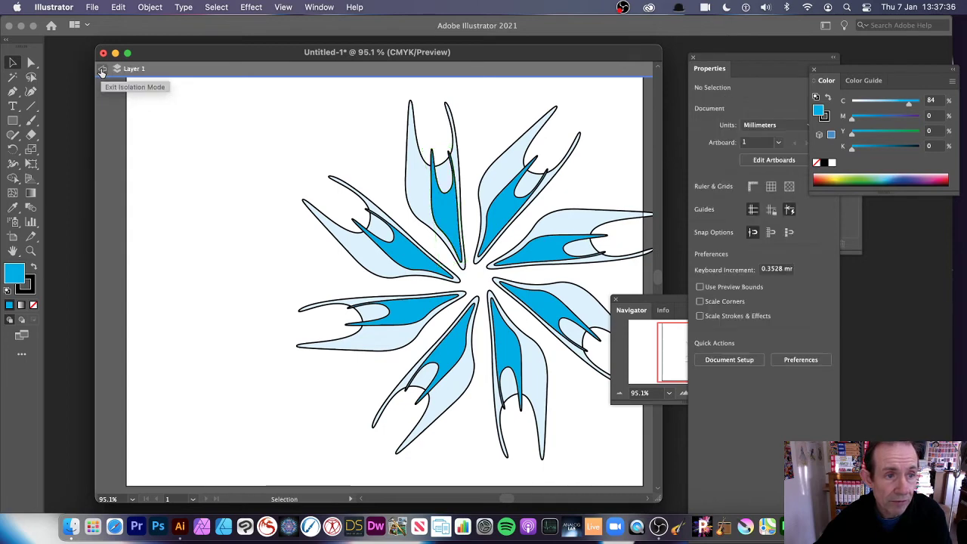
pyautogui.click(103, 69)
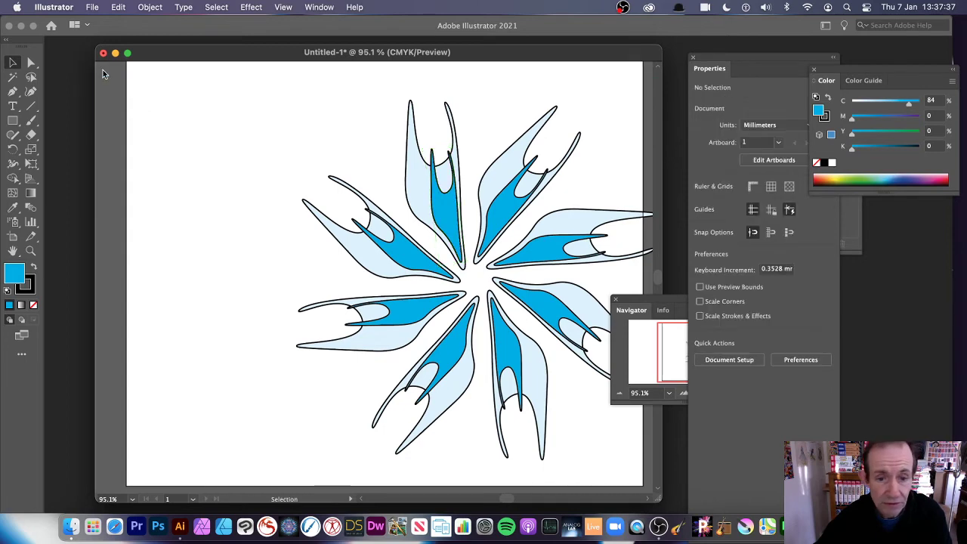
pyautogui.click(449, 195)
pyautogui.moveTo(434, 185); pyautogui.dragTo(401, 253)
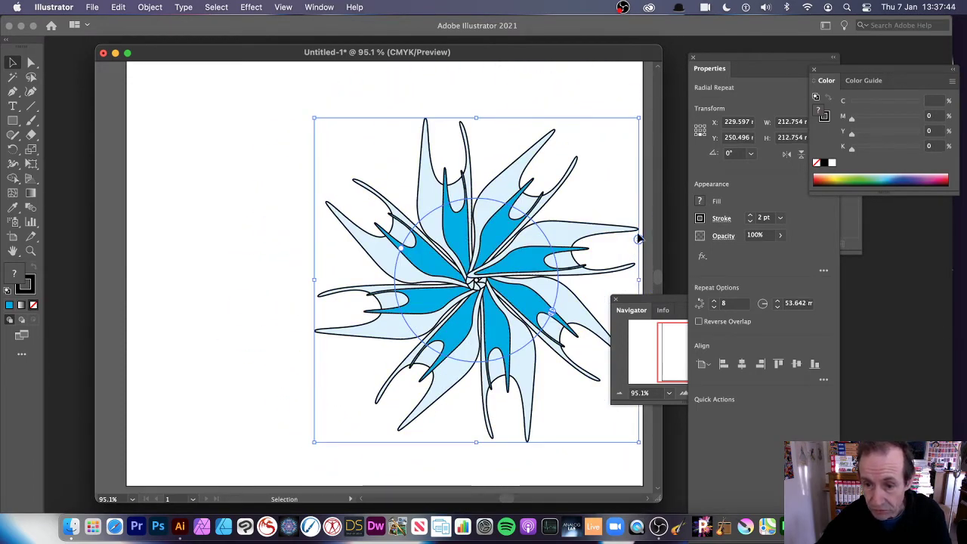
# - Try 13 and 14 petal copies, shift the design up-left, then return to 8 instances
pyautogui.moveTo(639, 240); pyautogui.dragTo(646, 207)
pyautogui.moveTo(646, 244); pyautogui.dragTo(646, 230)
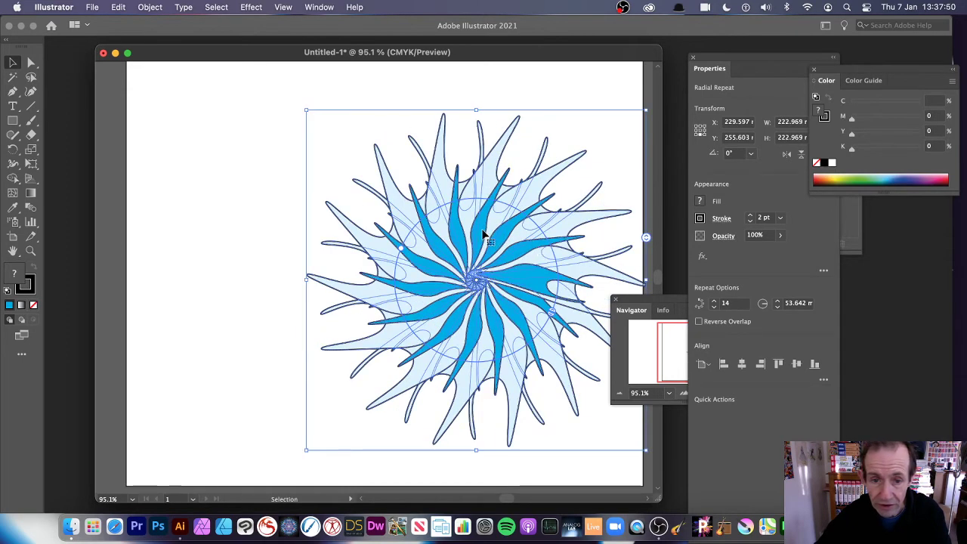
pyautogui.moveTo(487, 248); pyautogui.dragTo(389, 213)
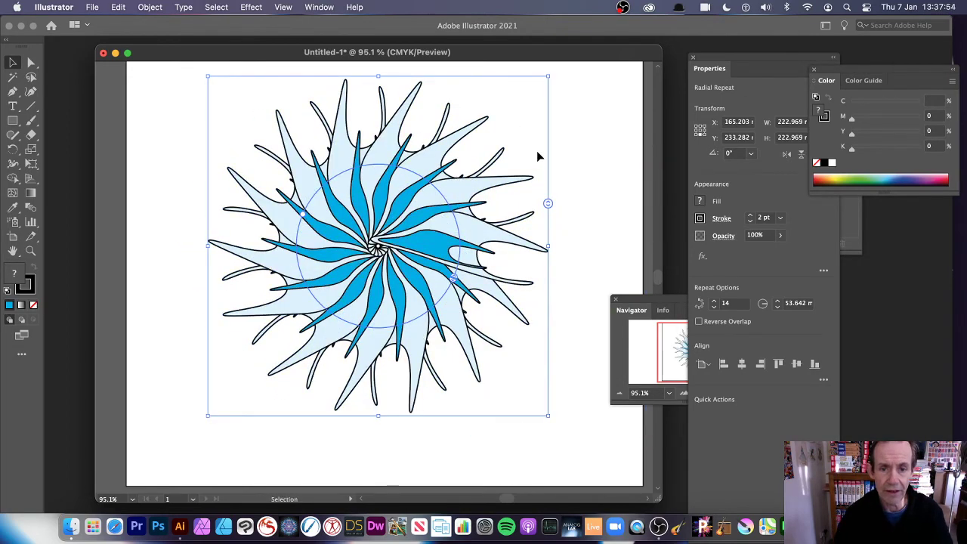
pyautogui.moveTo(547, 203)
pyautogui.mouseDown()
pyautogui.moveTo(550, 252)
pyautogui.moveTo(548, 215)
pyautogui.mouseUp()
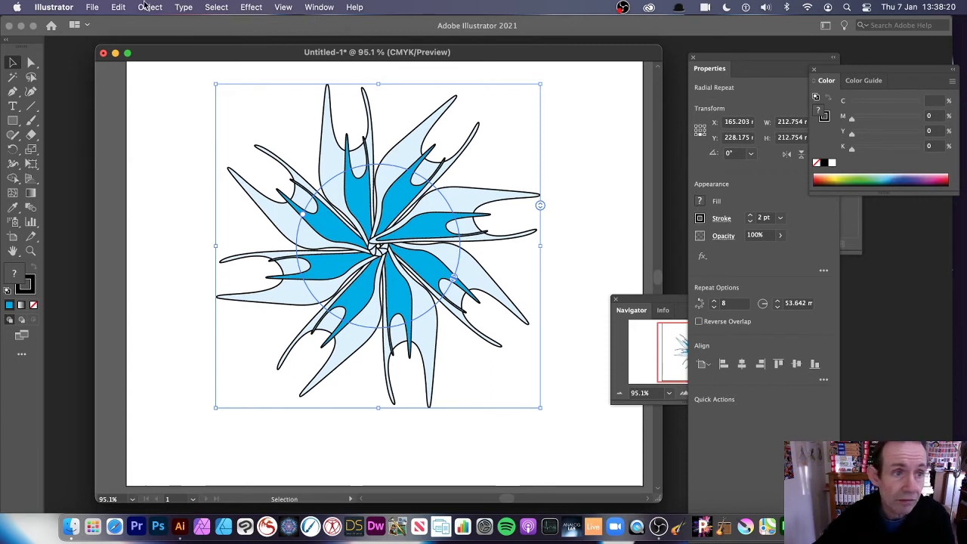
# - Expand the radial repeat with Object and Fill checked, then reselect the flower group
pyautogui.click(149, 8)
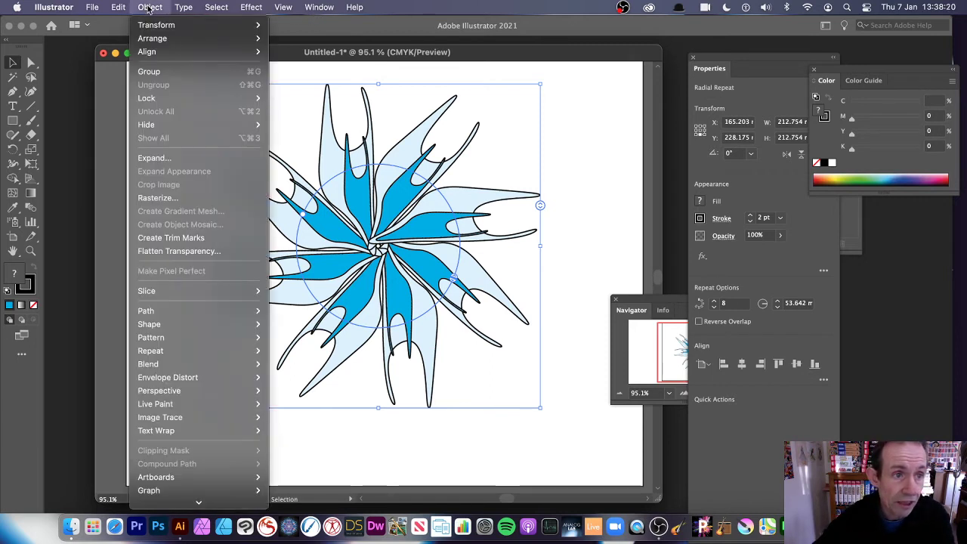
pyautogui.click(170, 160)
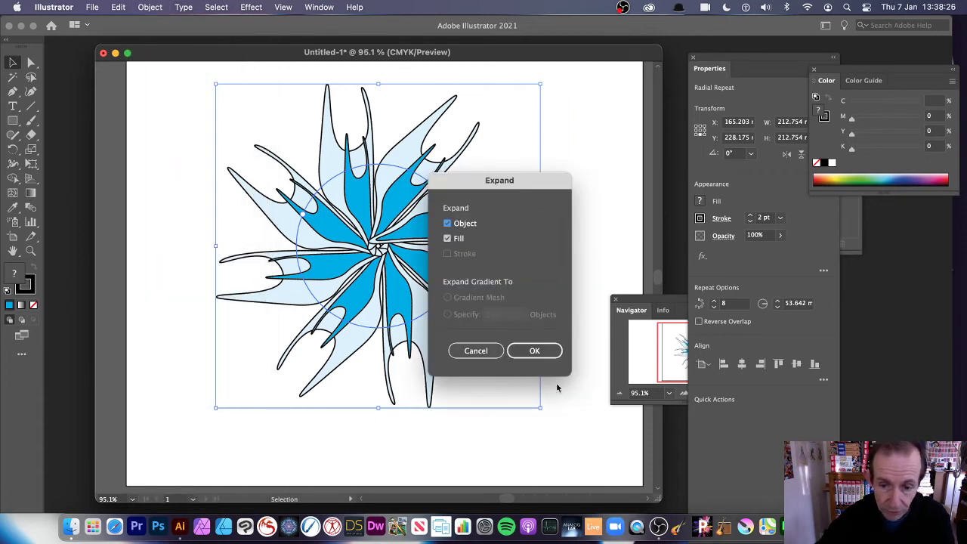
pyautogui.click(535, 350)
pyautogui.click(576, 165)
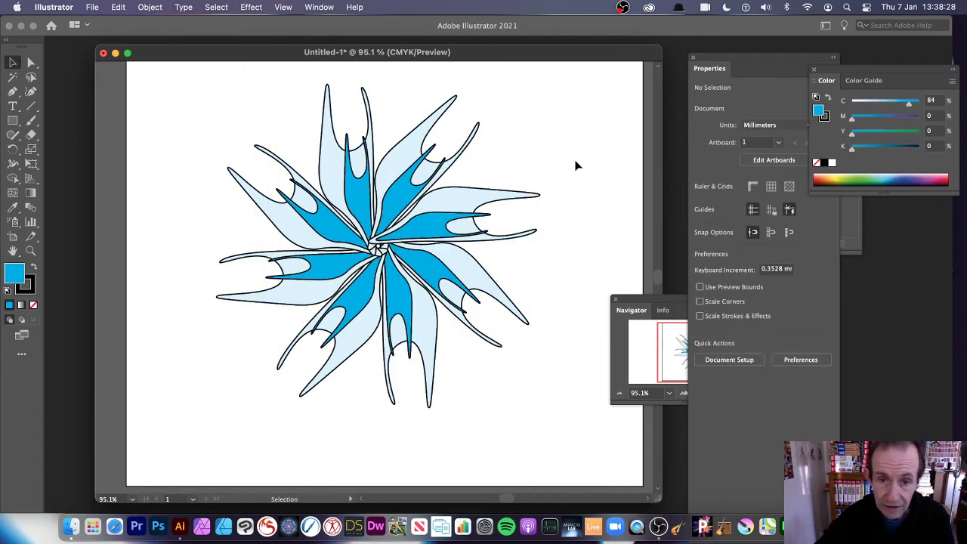
pyautogui.click(424, 151)
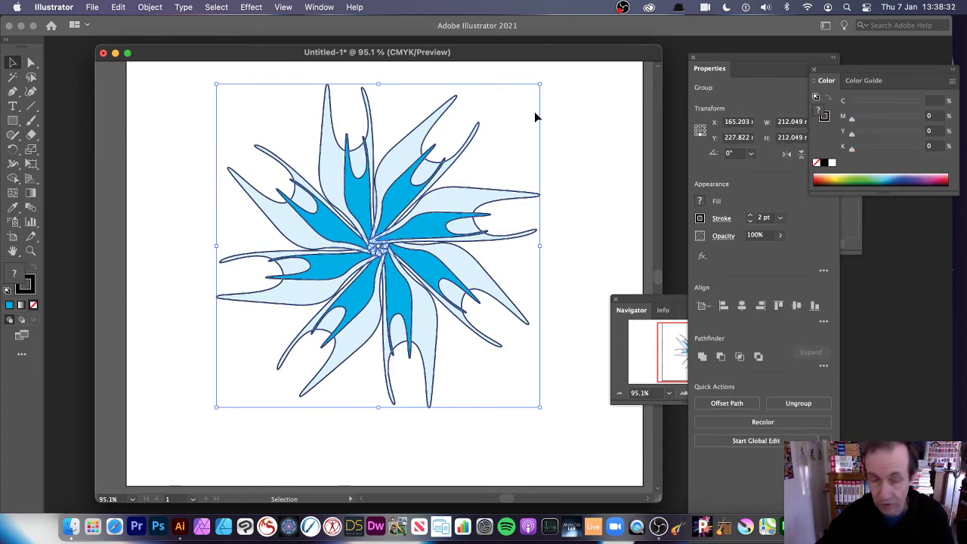
# - Scale the flower group down to about 140.355 mm square and move it to the right
pyautogui.click(153, 7)
pyautogui.click(654, 210)
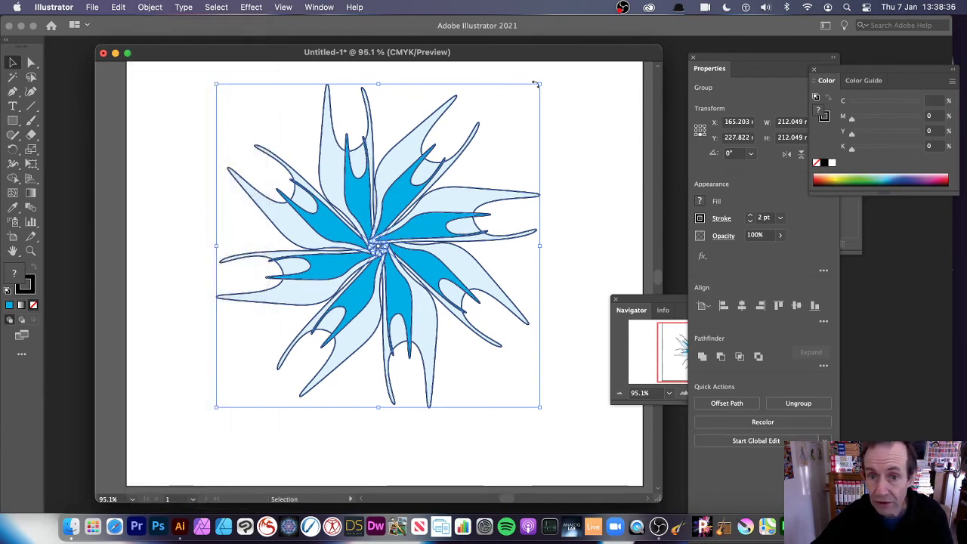
pyautogui.moveTo(539, 84); pyautogui.dragTo(431, 194)
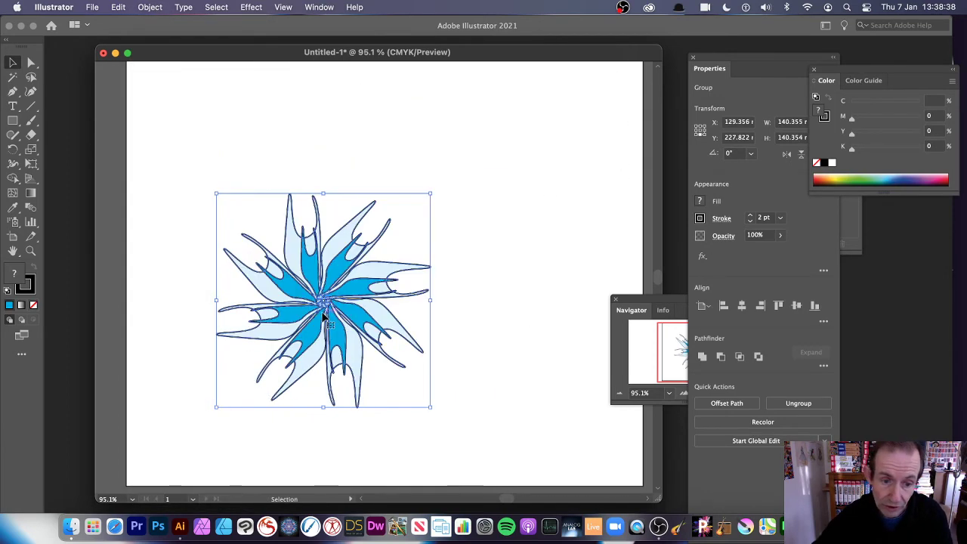
pyautogui.moveTo(324, 301); pyautogui.dragTo(475, 302)
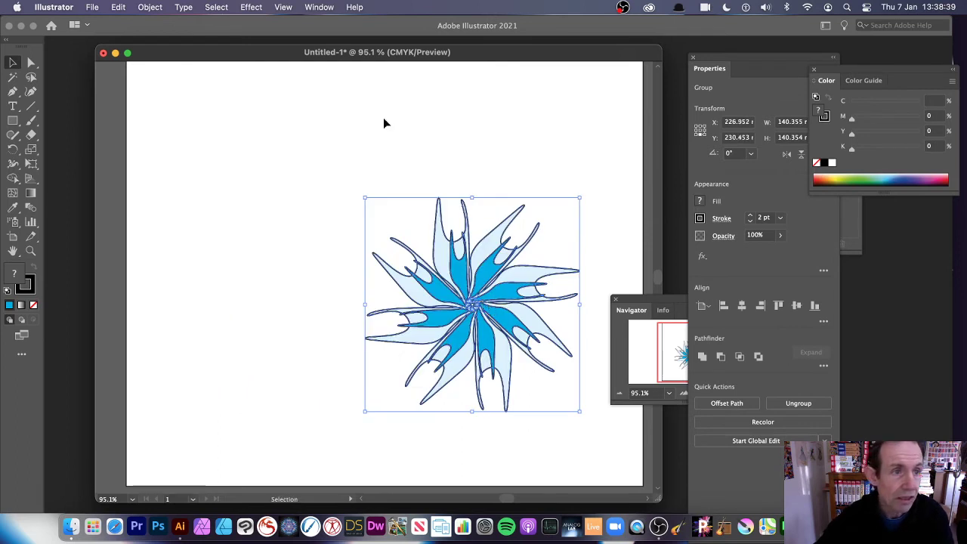
pyautogui.click(149, 7)
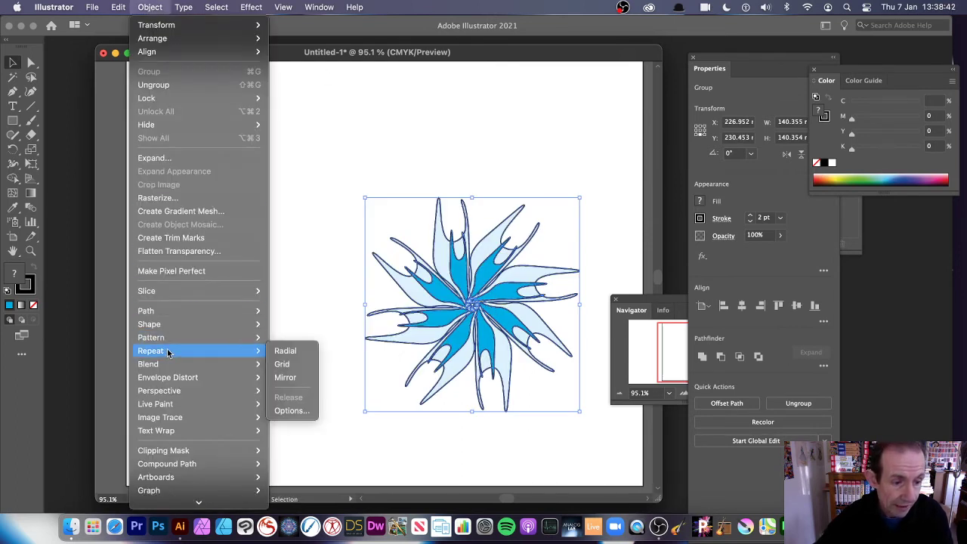
pyautogui.moveTo(170, 350)
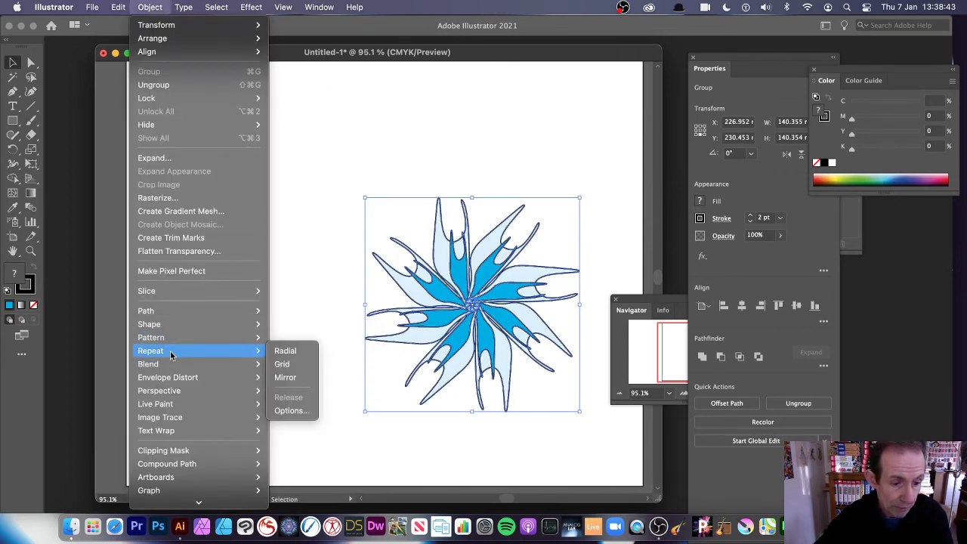
# - Radially repeat the small flower, widen the ring, and move the wreath up-left onto the page
pyautogui.click(313, 351)
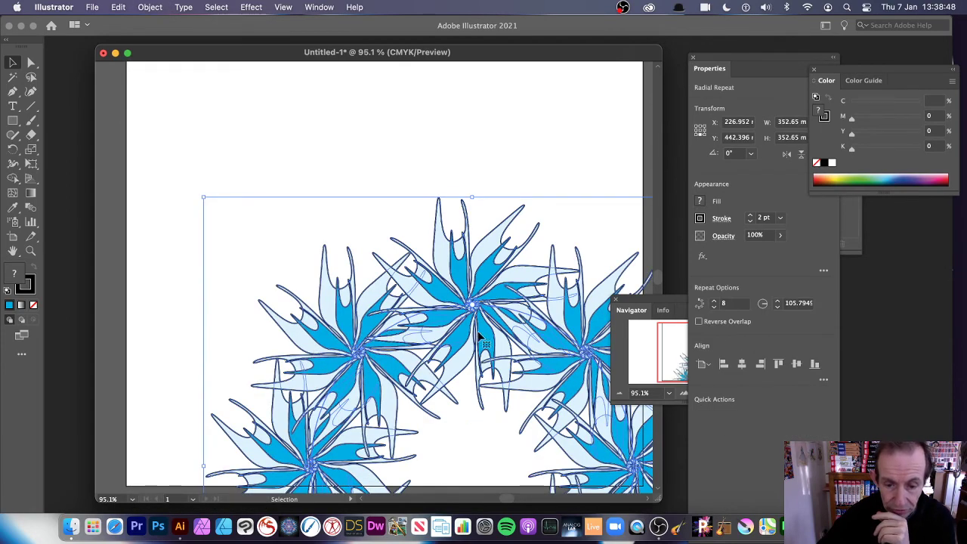
pyautogui.moveTo(471, 309); pyautogui.dragTo(468, 387)
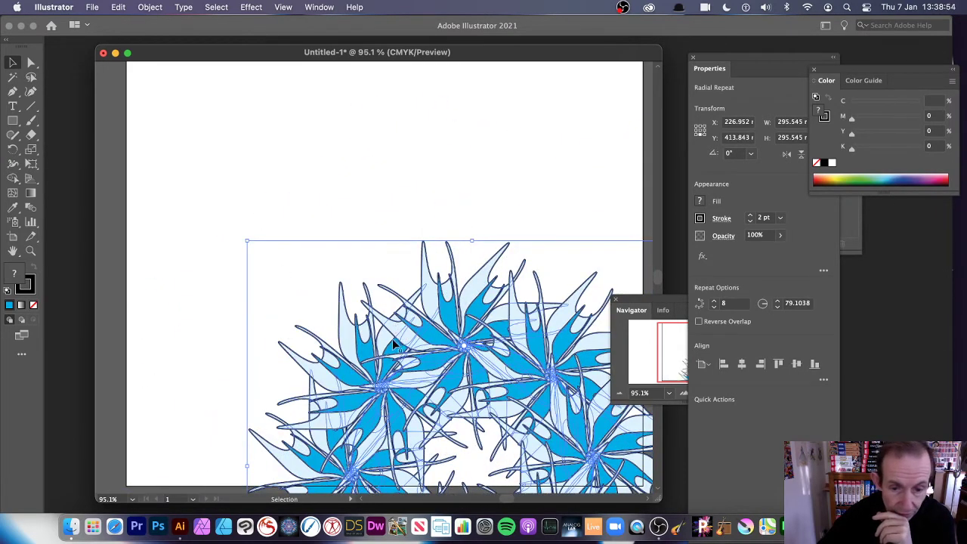
pyautogui.moveTo(397, 339); pyautogui.dragTo(322, 164)
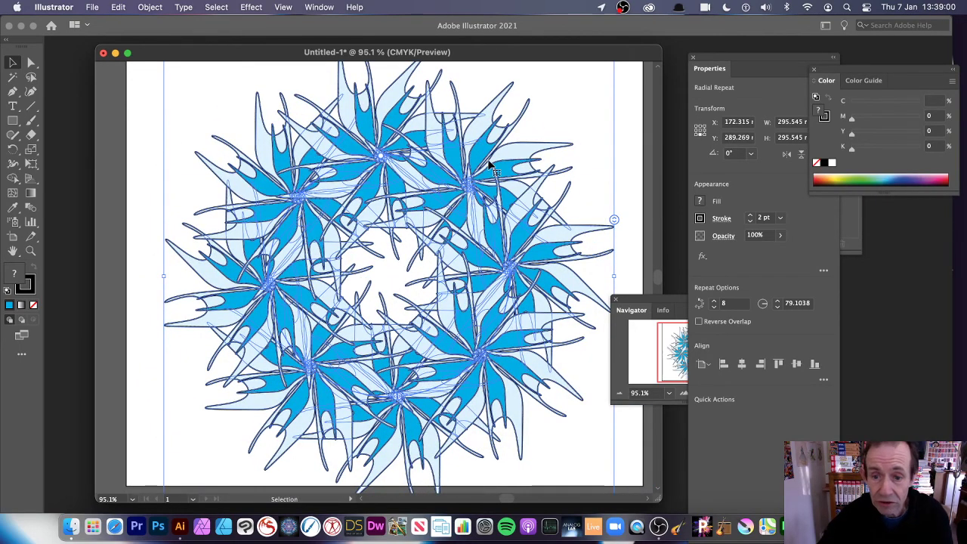
# - Set the wreath to 7 flower instances at radius 79.1038
pyautogui.moveTo(616, 224)
pyautogui.moveTo(616, 224); pyautogui.dragTo(622, 213)
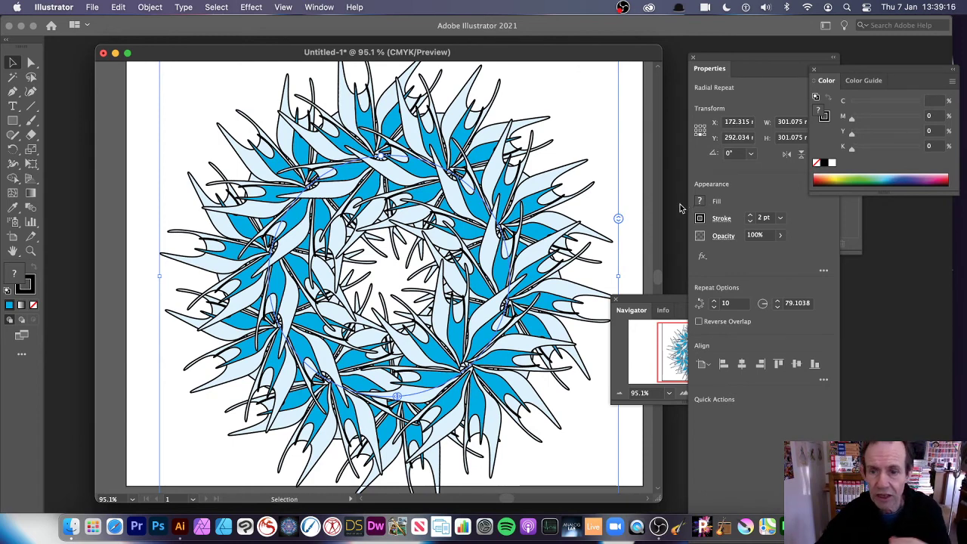
pyautogui.moveTo(618, 219); pyautogui.dragTo(617, 226)
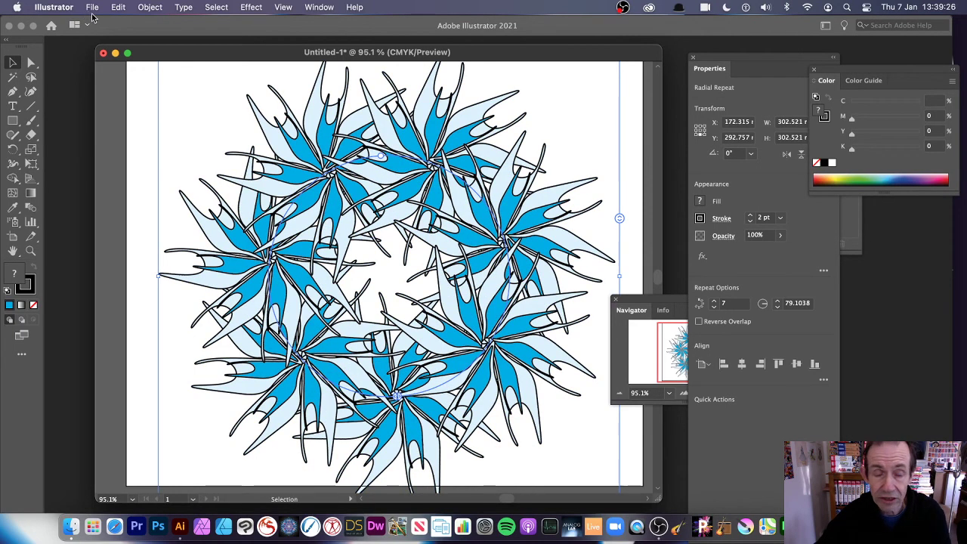
pyautogui.click(251, 7)
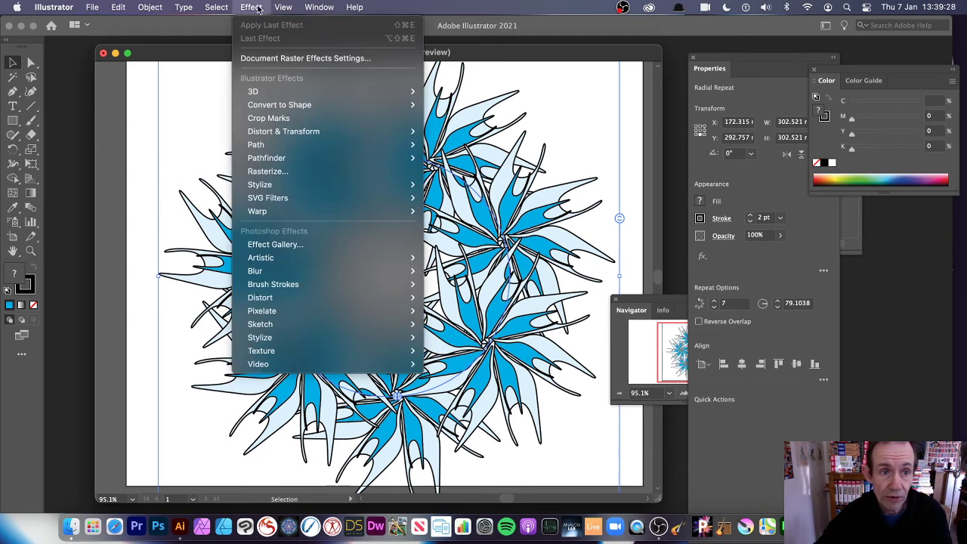
pyautogui.moveTo(276, 92)
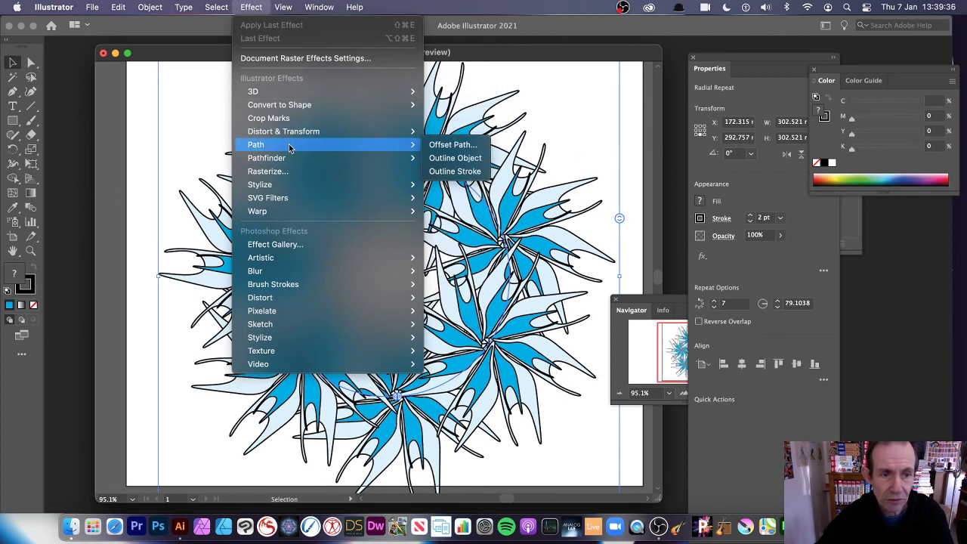
pyautogui.moveTo(306, 132)
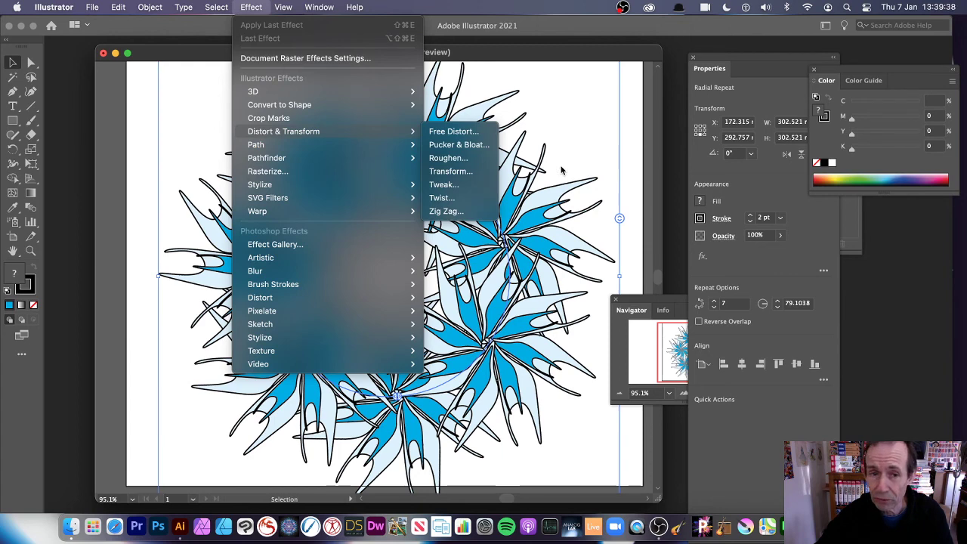
pyautogui.click(638, 126)
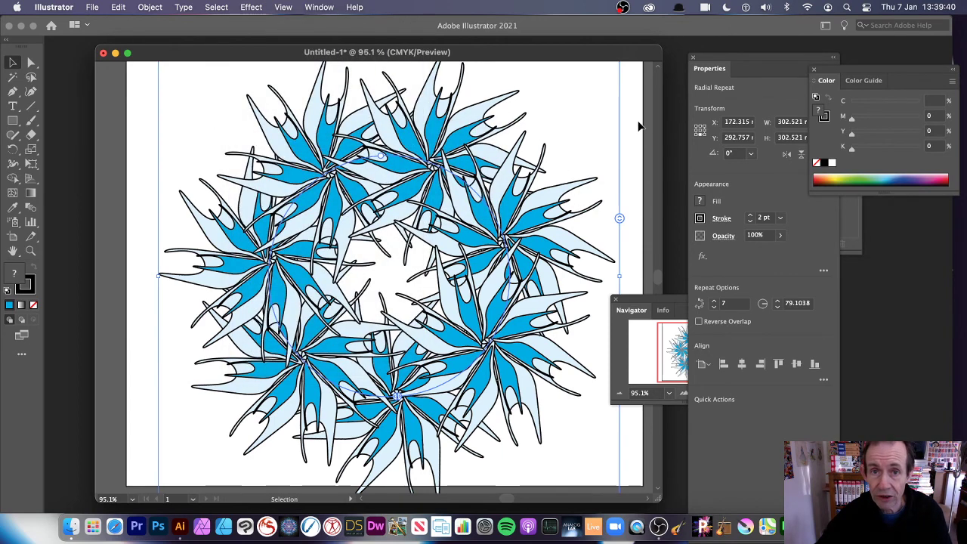